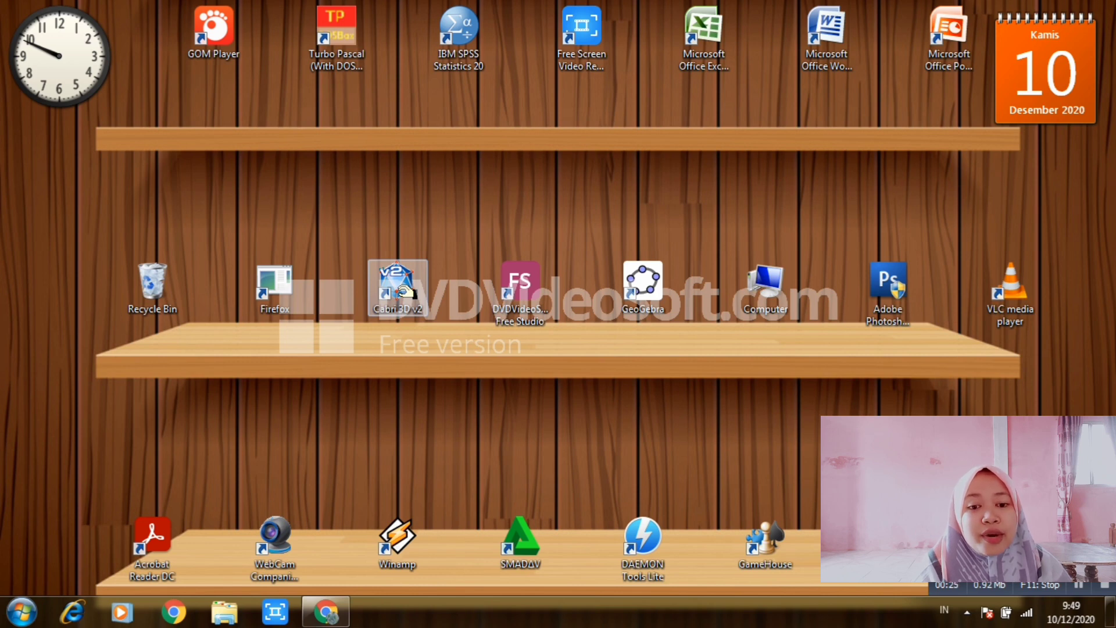
Start Cabri 3D from the desktop and dismiss the trial mode notice.
click(399, 288)
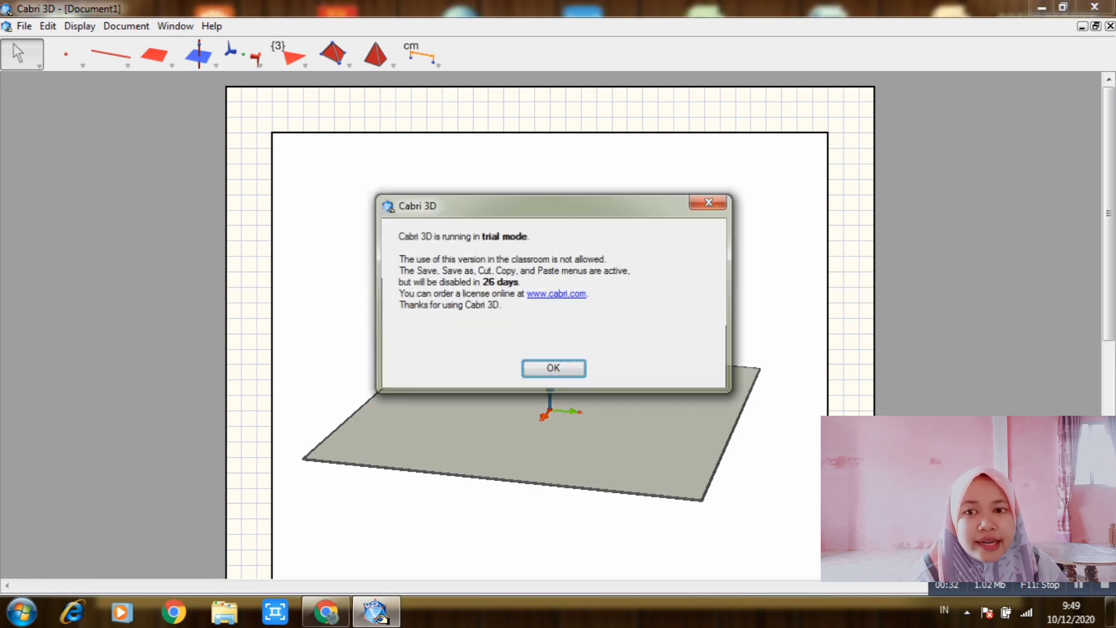
key(Return)
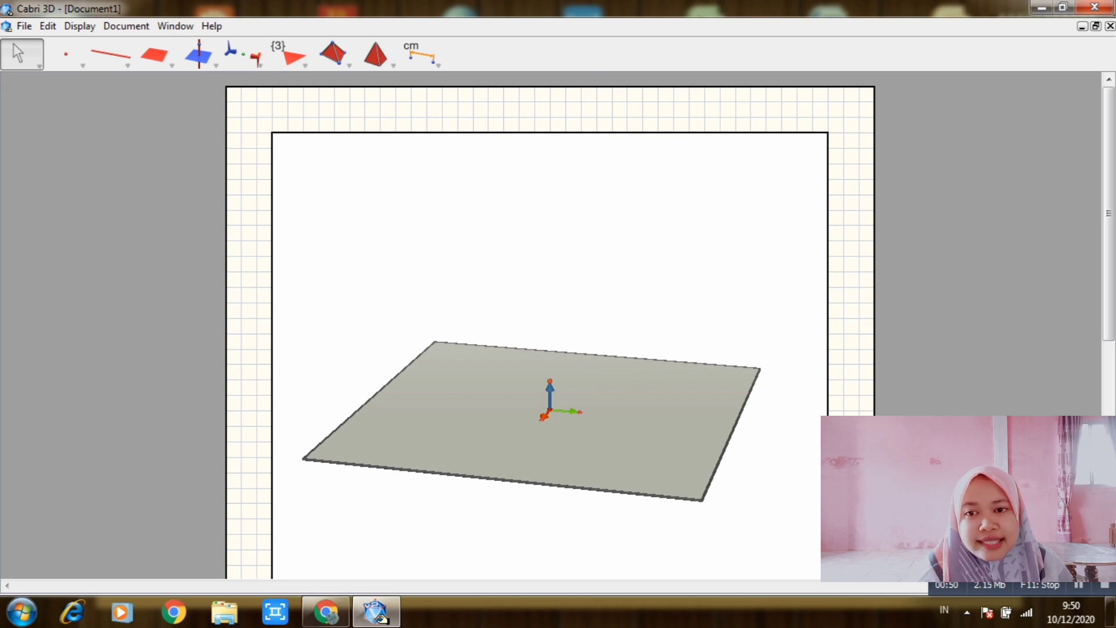
Look over the manipulation, point, surface, line and regular polygon tools, and view the Tool Help for the Line tool.
click(23, 54)
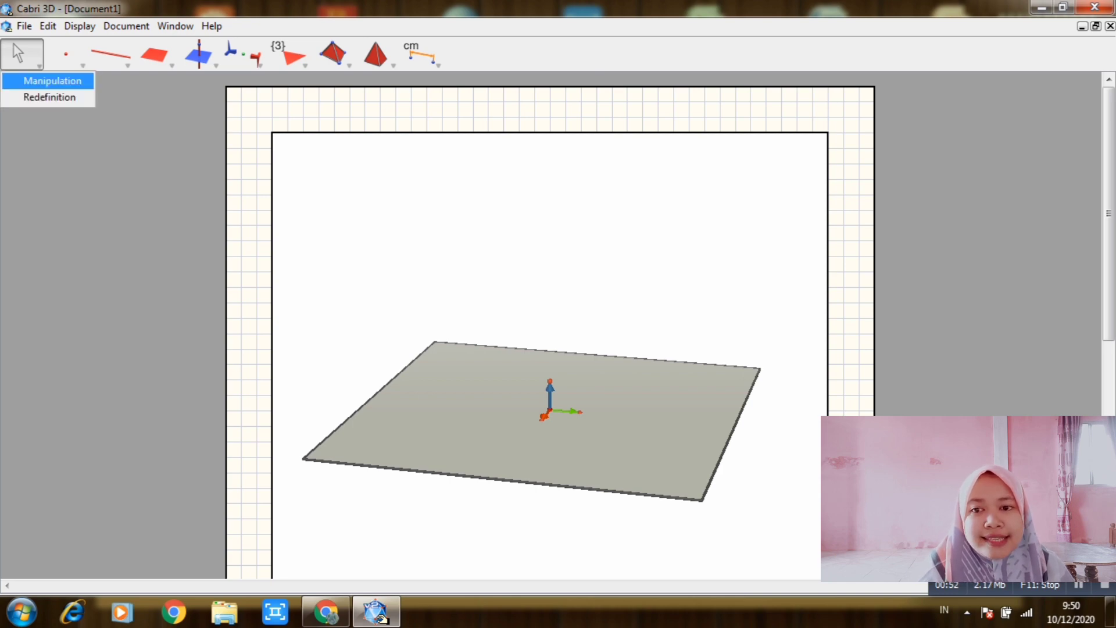
click(67, 55)
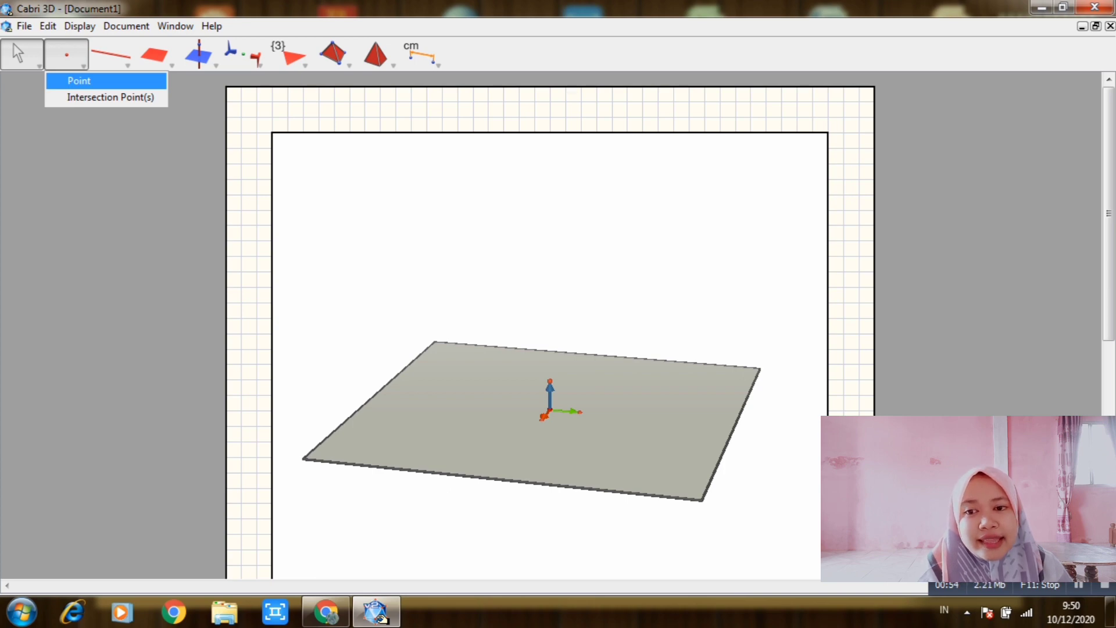
click(155, 55)
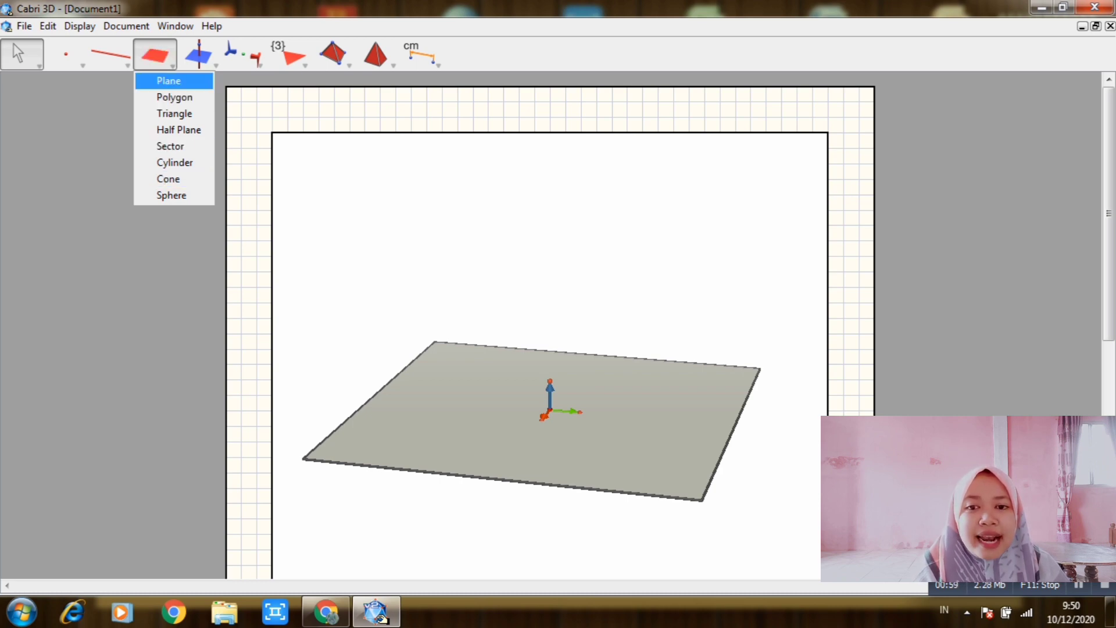
click(169, 80)
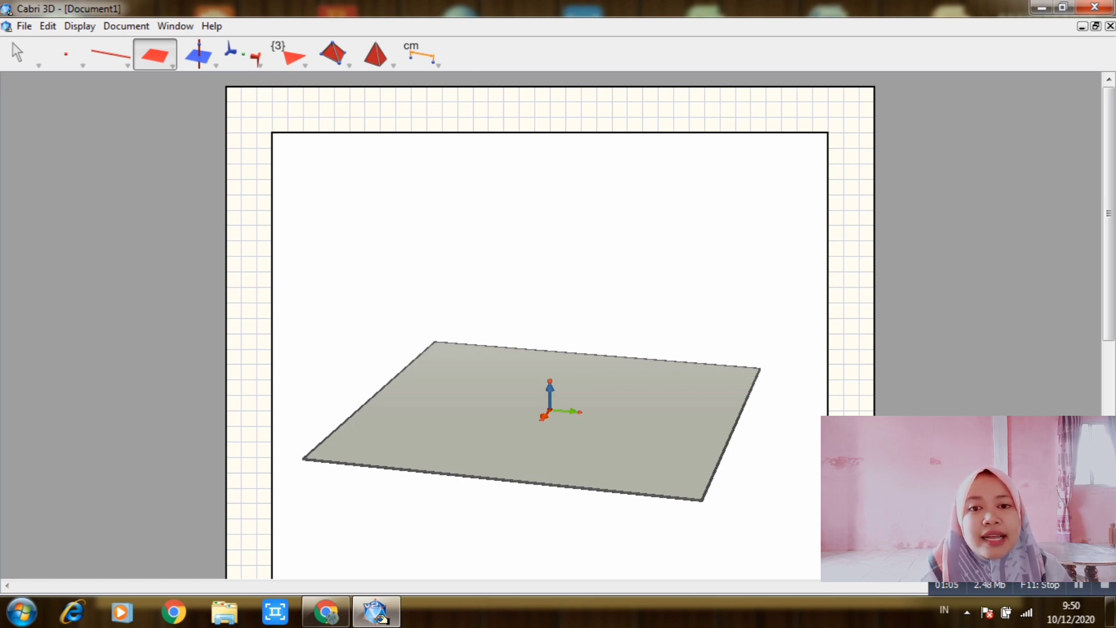
click(110, 54)
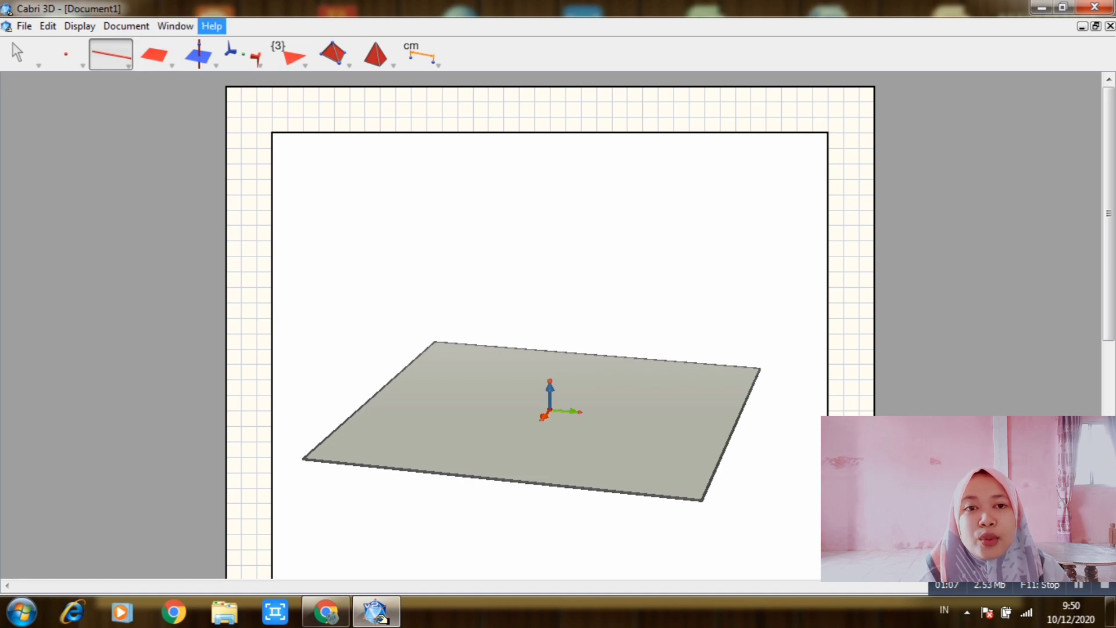
click(211, 26)
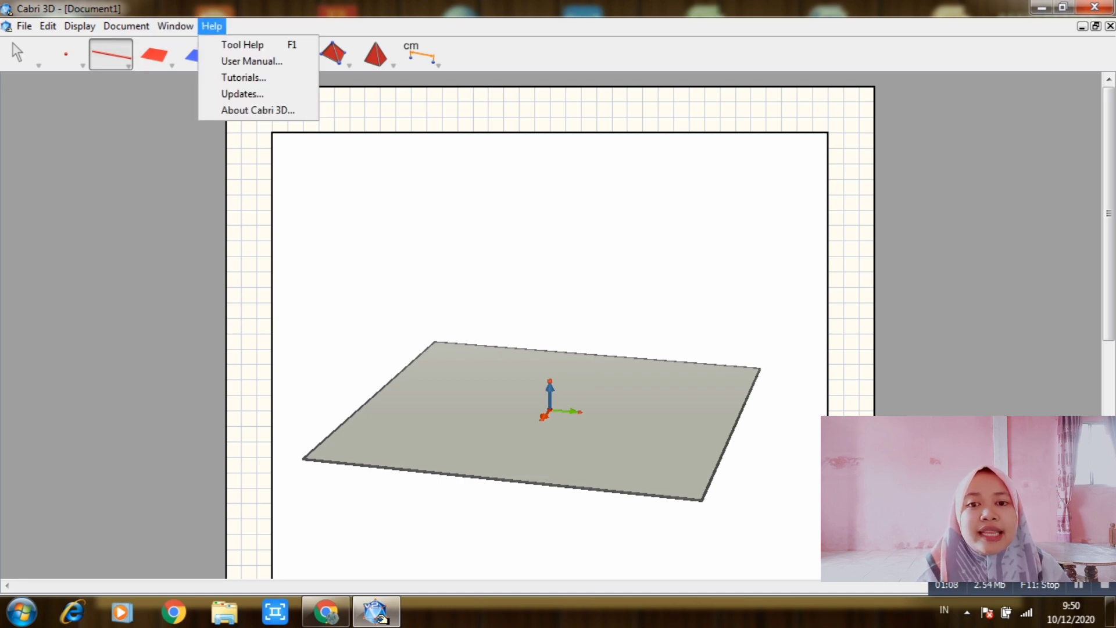
click(242, 45)
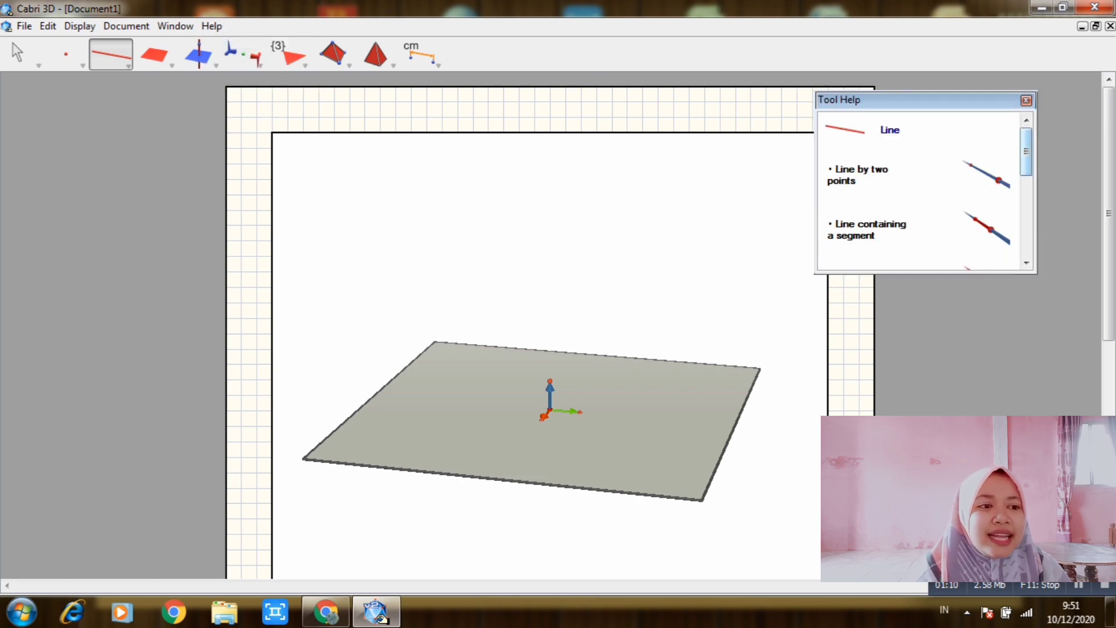
mouse_move(1025, 151)
mouse_down()
mouse_move(1025, 231)
mouse_move(1026, 151)
mouse_up()
click(1025, 101)
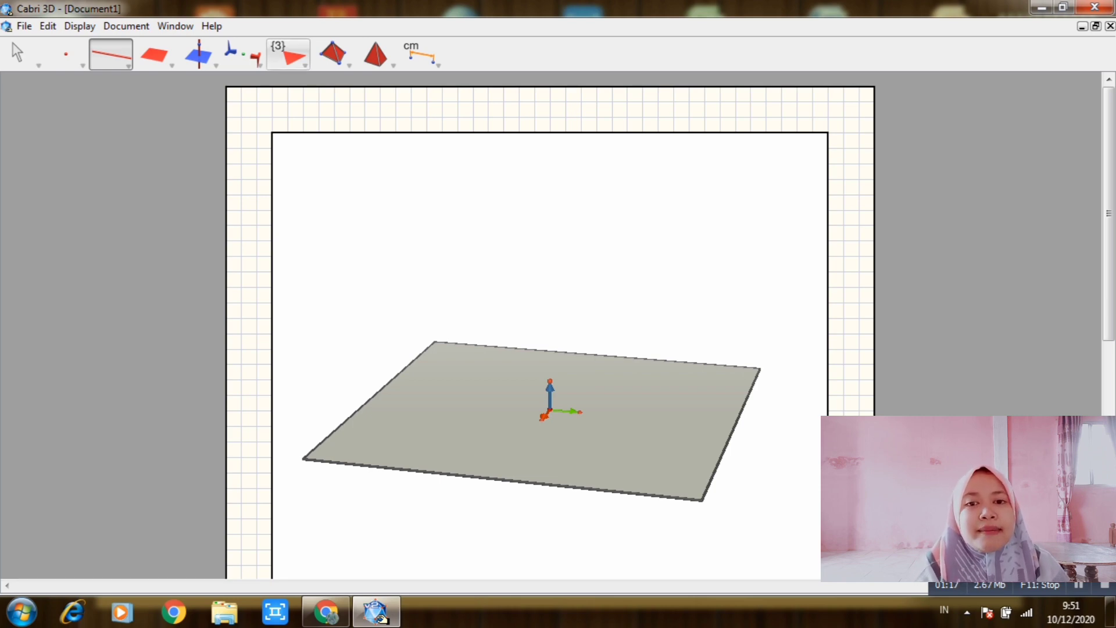
click(288, 54)
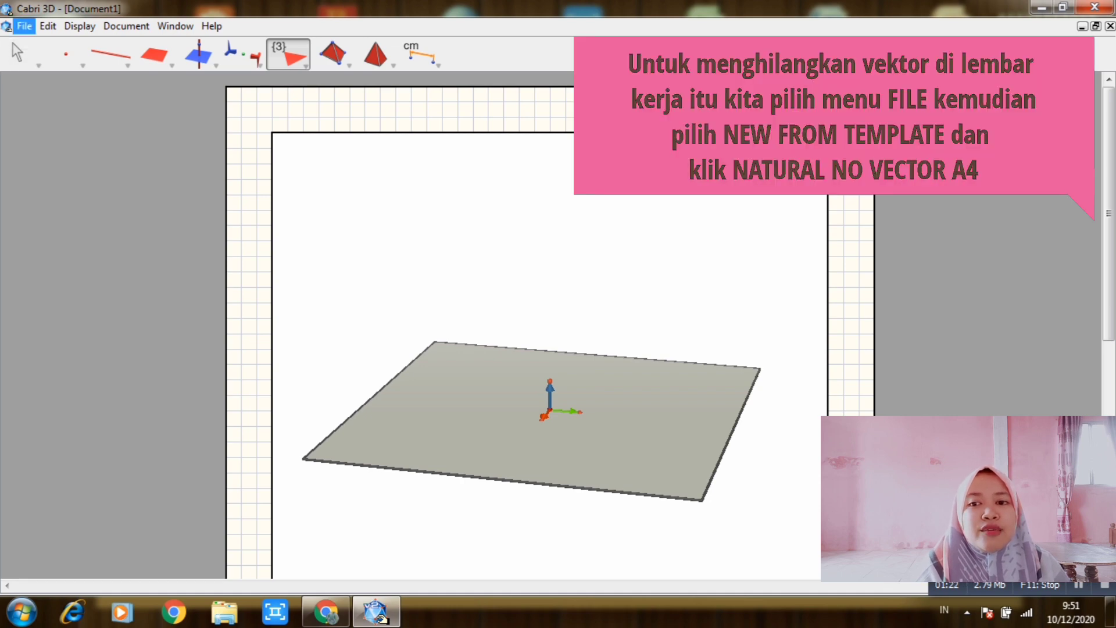
Create a new document from the Natural no vectors (A4) template.
click(24, 27)
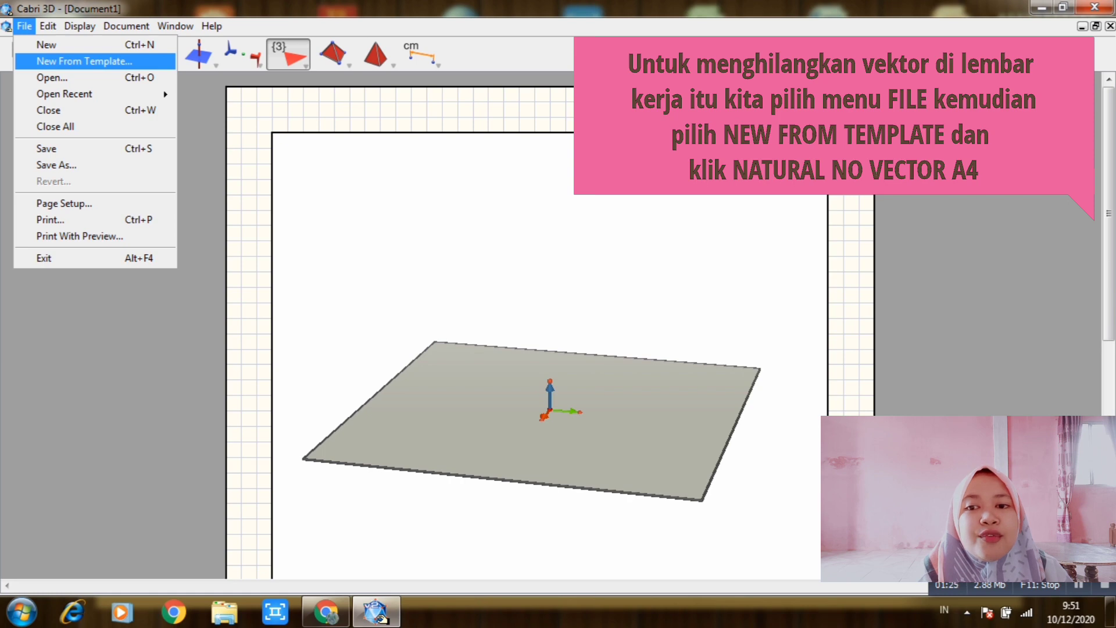
click(85, 61)
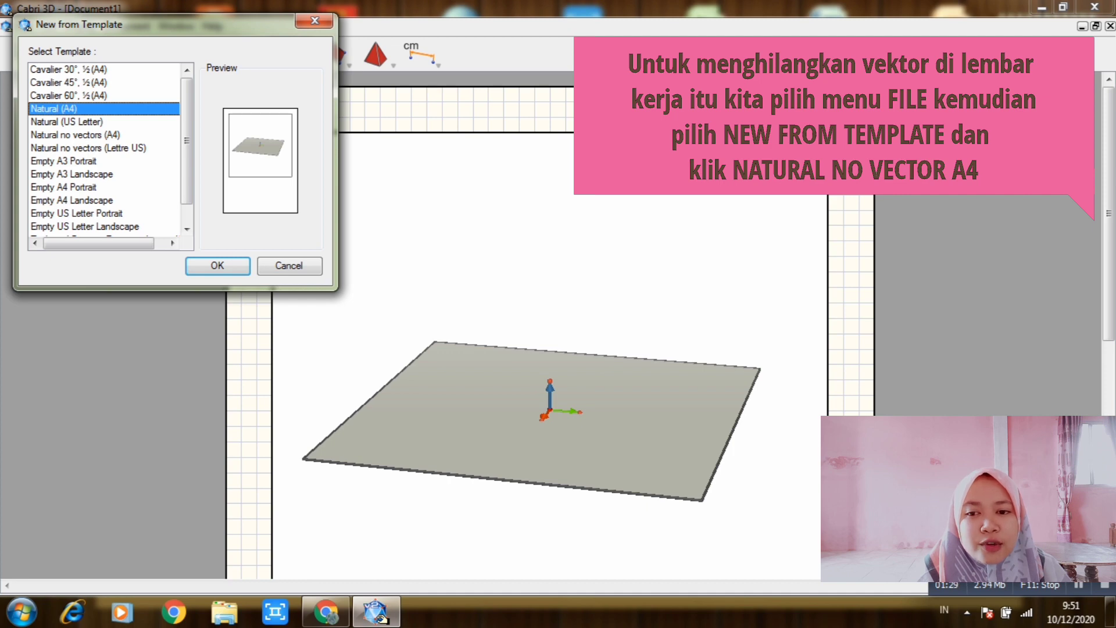
click(76, 135)
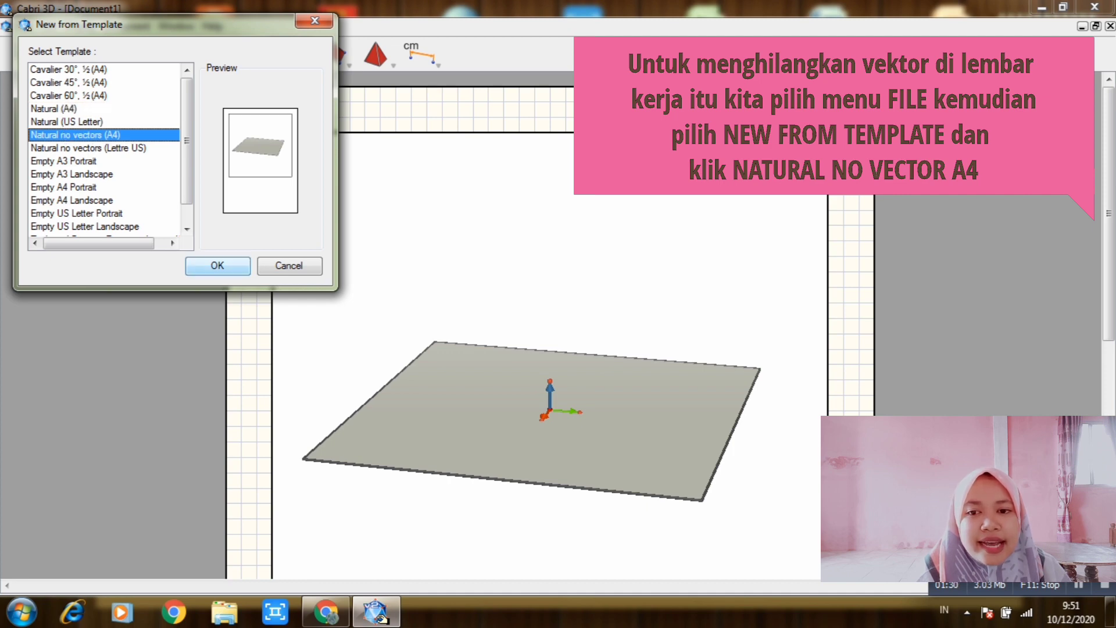
click(218, 266)
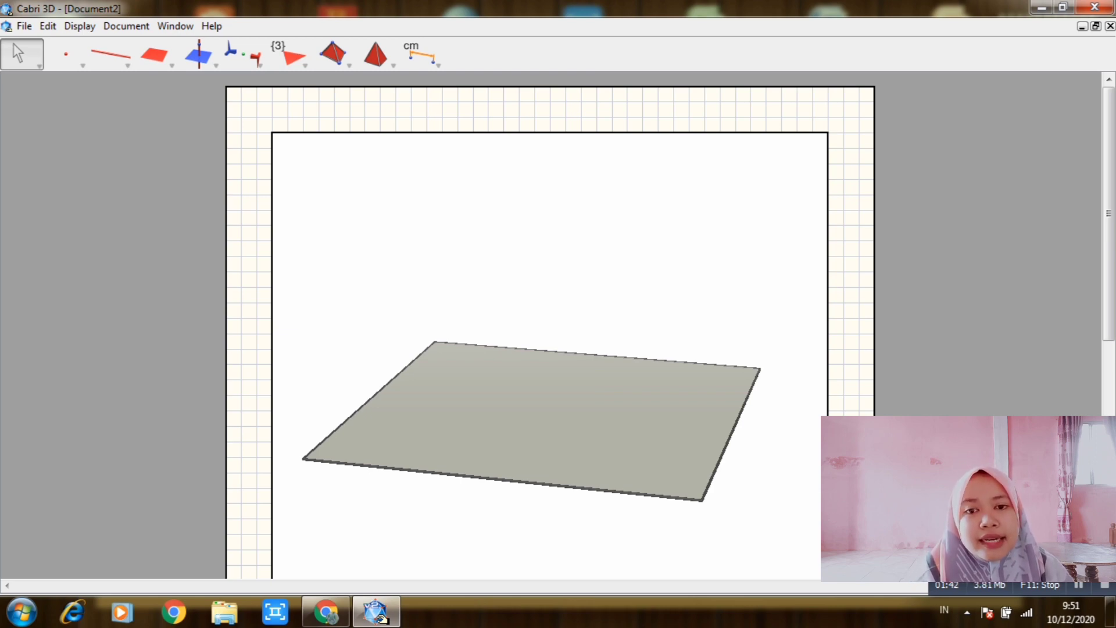
Draw a square on the base plane, centred in its rear left area, with one corner near the middle of the plane.
click(288, 55)
click(303, 64)
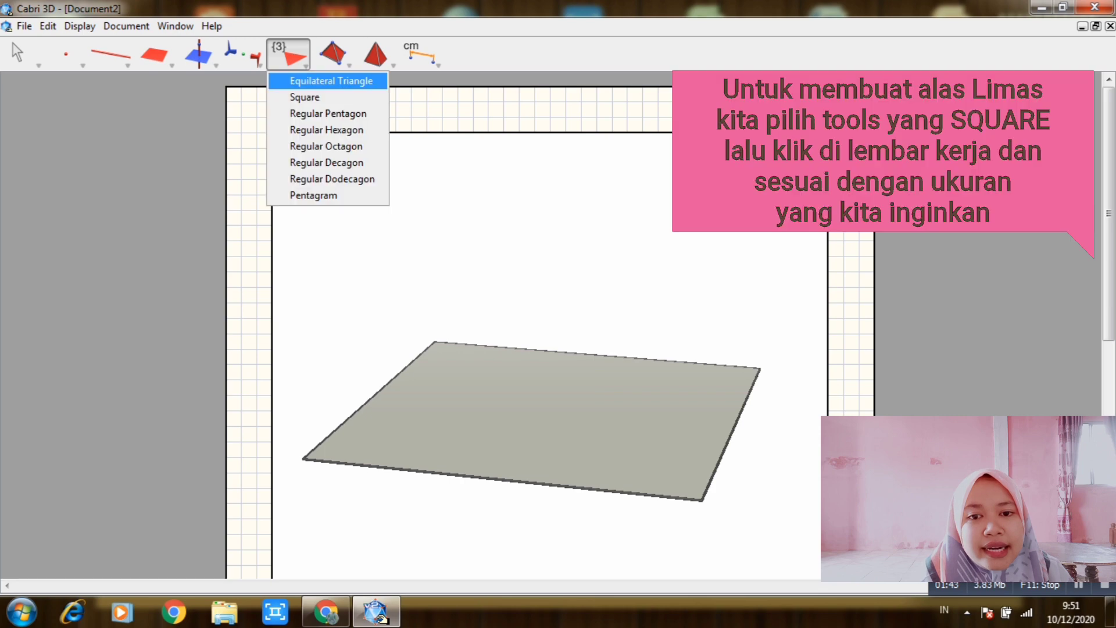
click(327, 97)
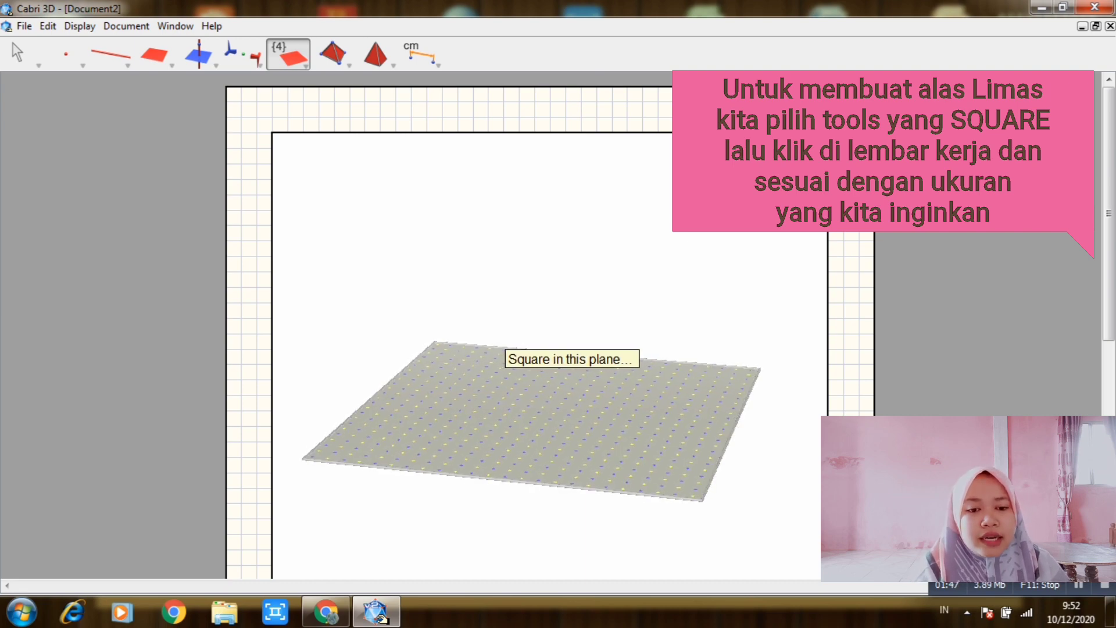
click(491, 387)
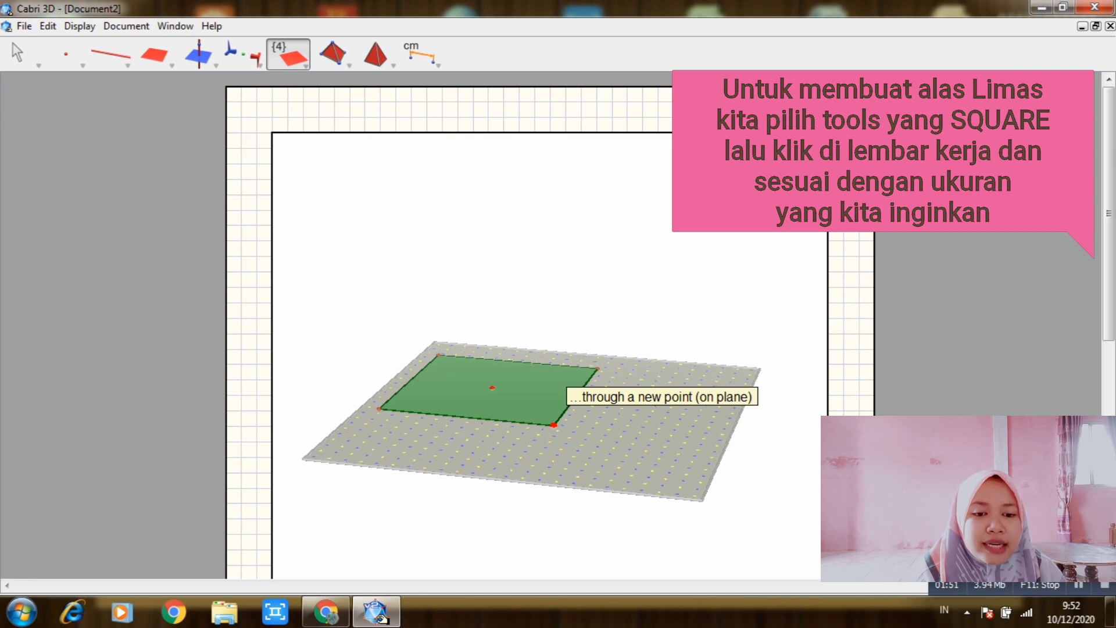
click(553, 424)
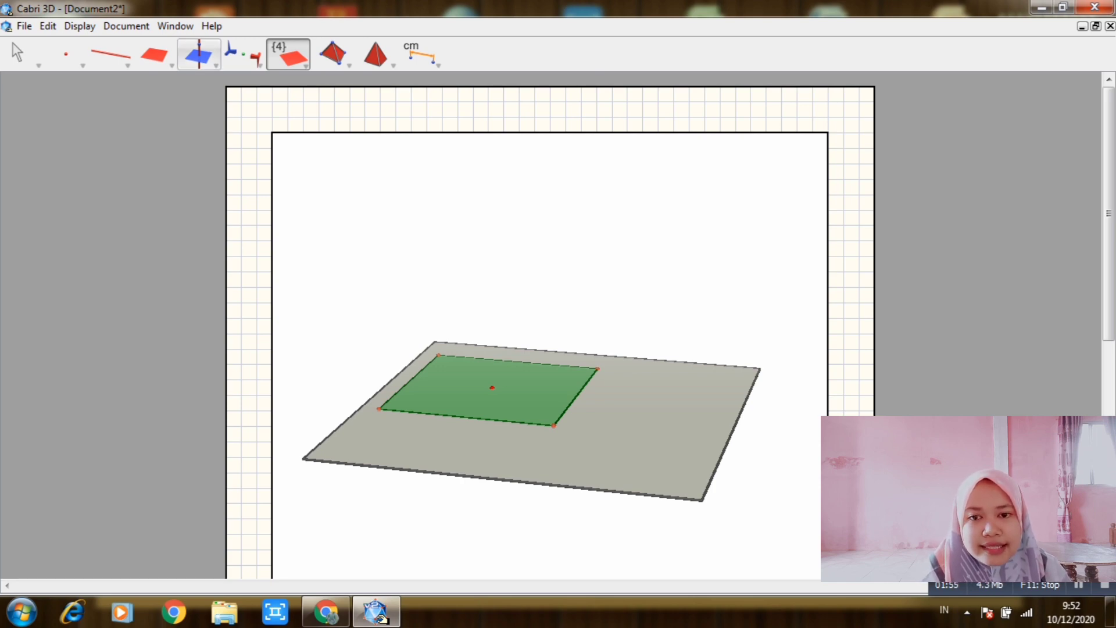
Construct a line perpendicular to the square through its centre point.
click(198, 54)
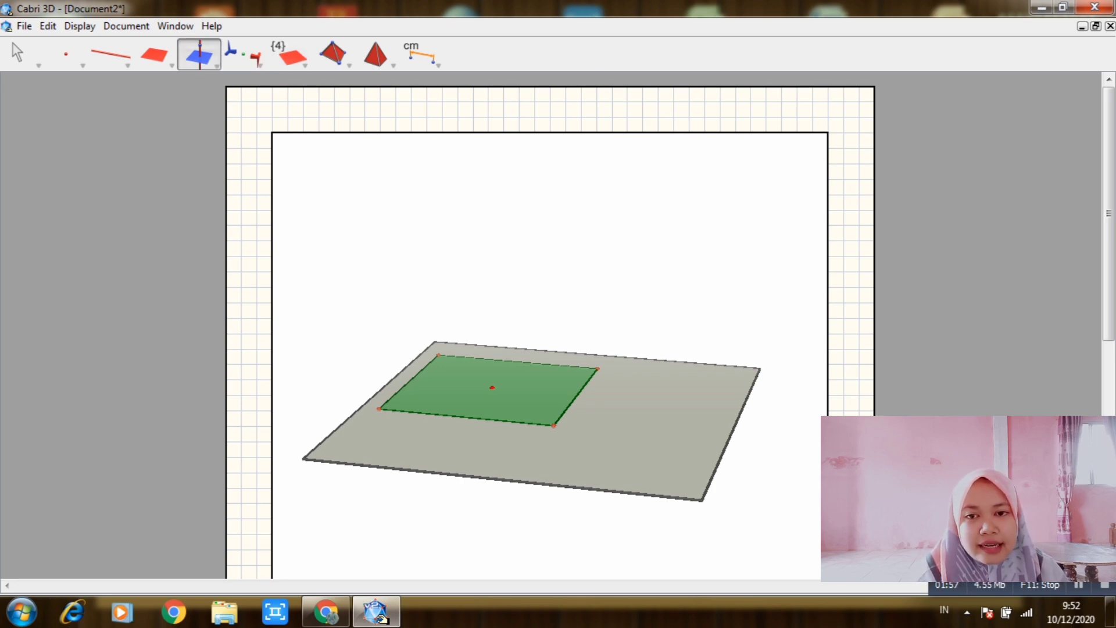
click(198, 54)
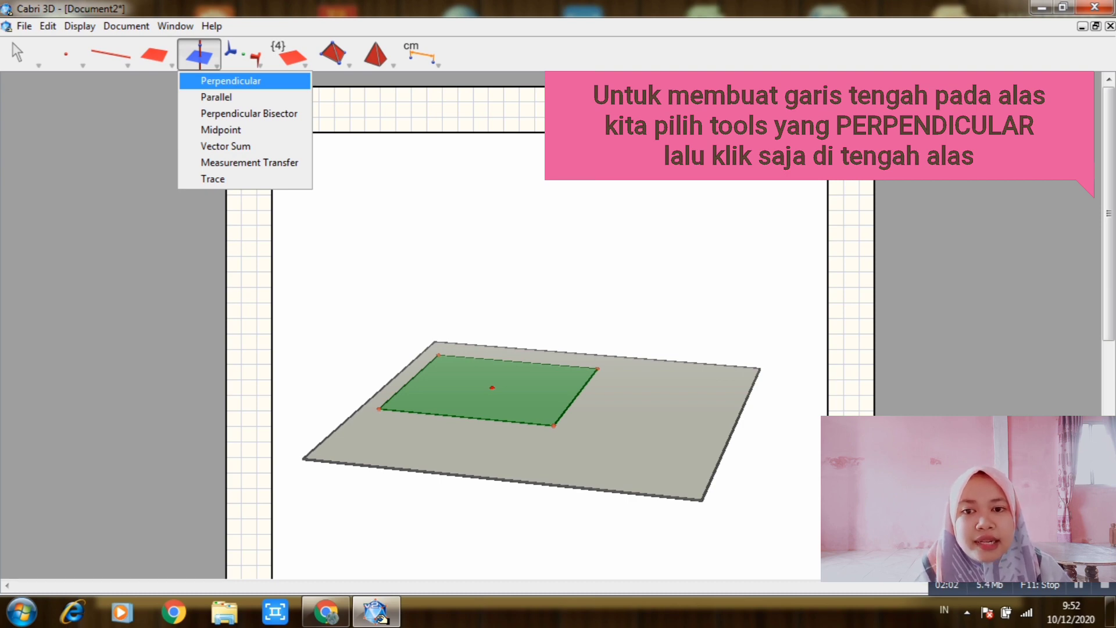
click(231, 80)
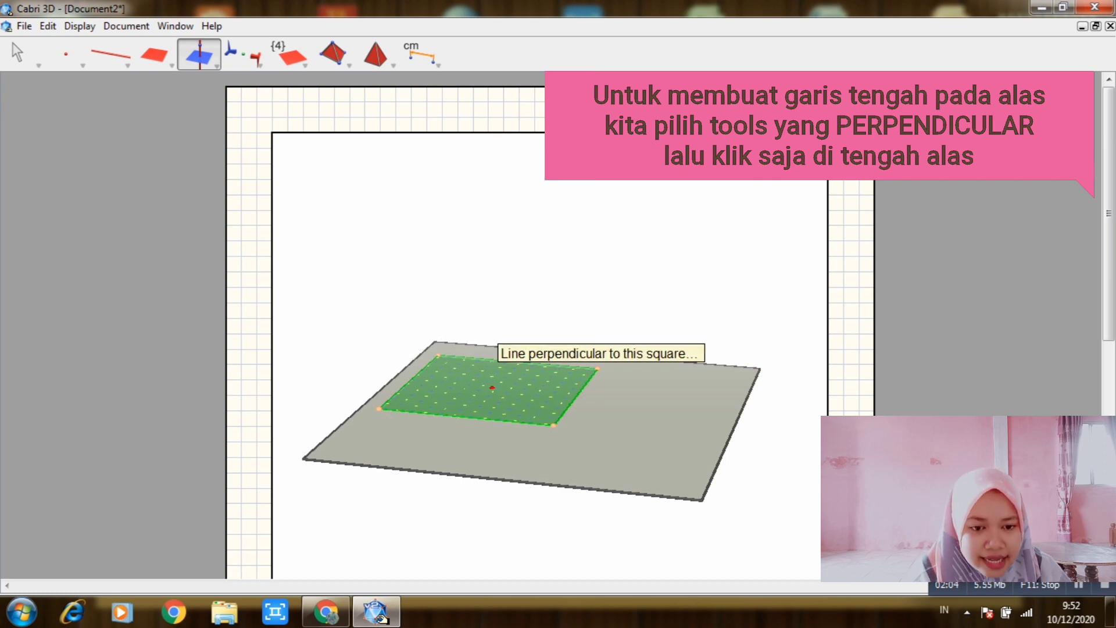
click(492, 387)
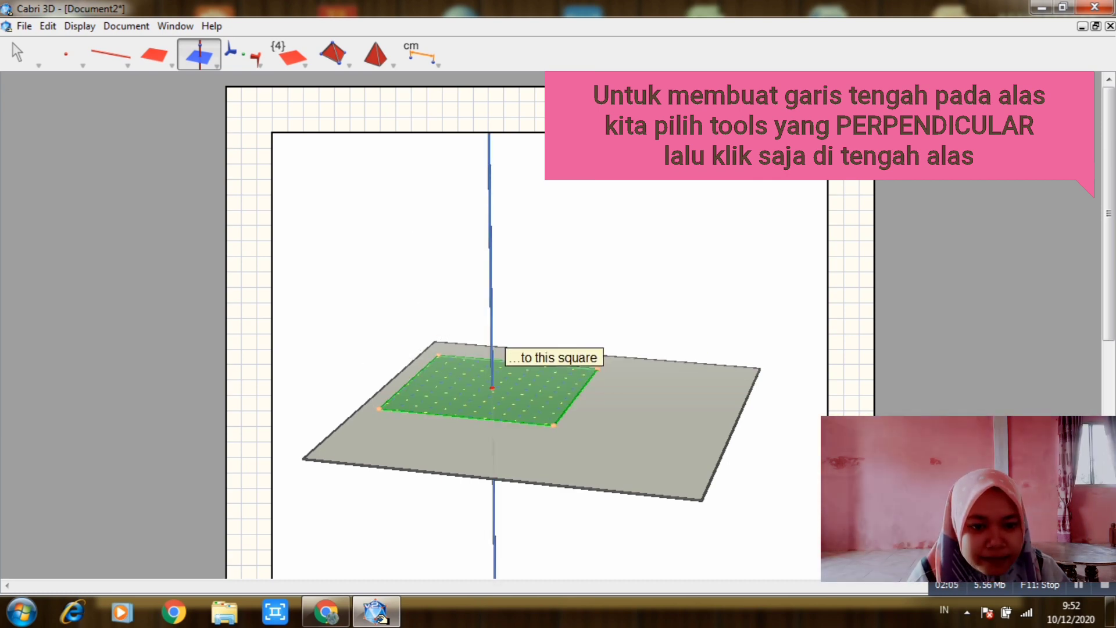
click(492, 387)
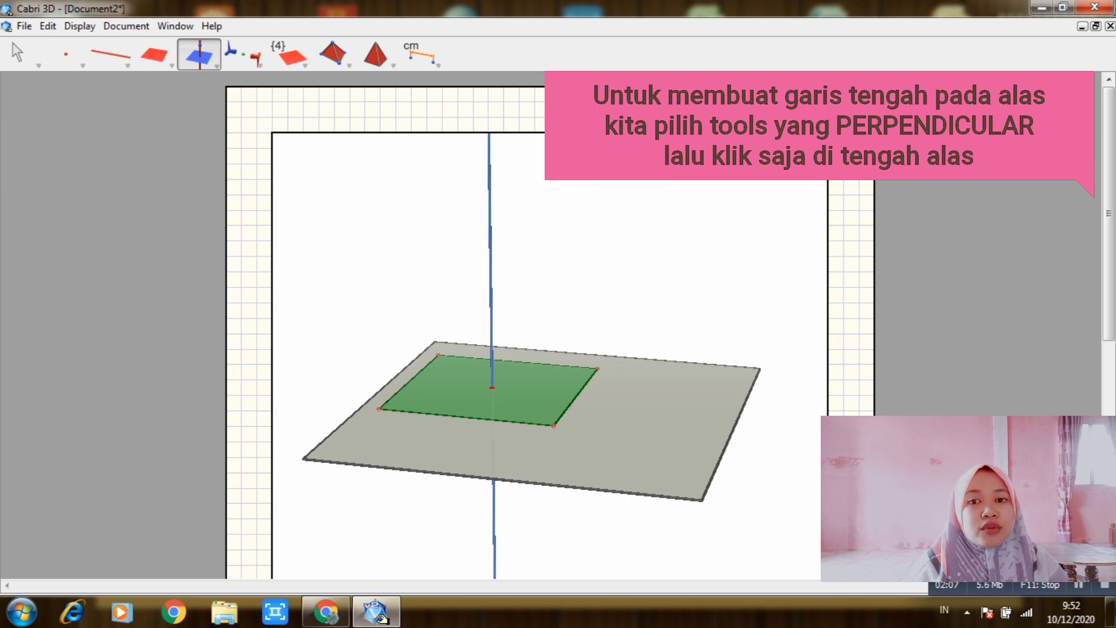
Draw a vector from the square's centre up to a new point on the perpendicular line to set the pyramid's height.
click(111, 54)
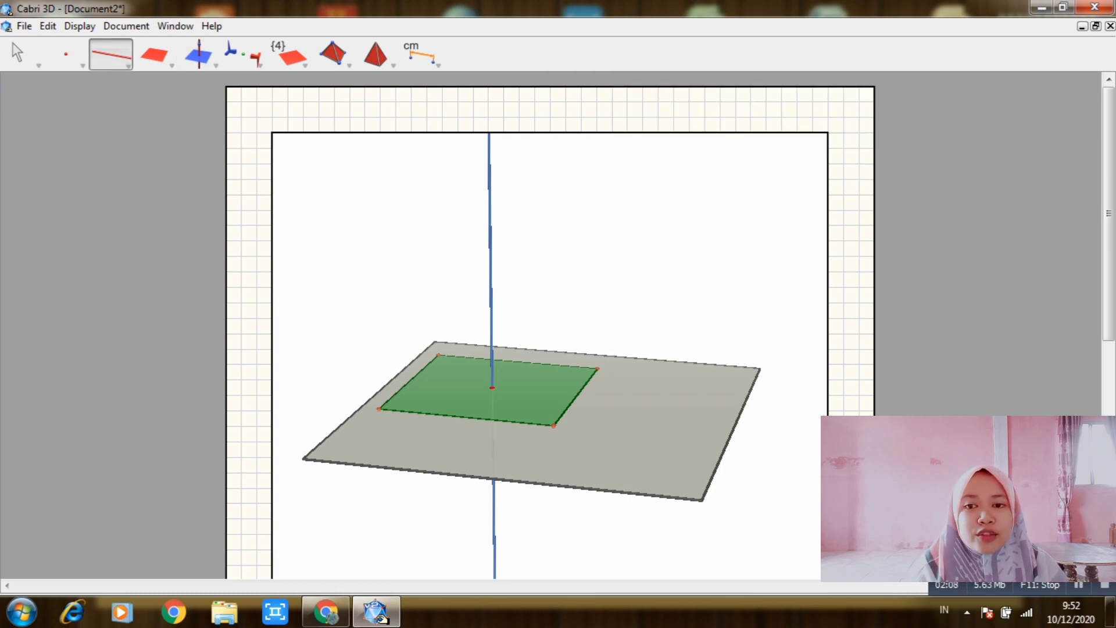
click(111, 55)
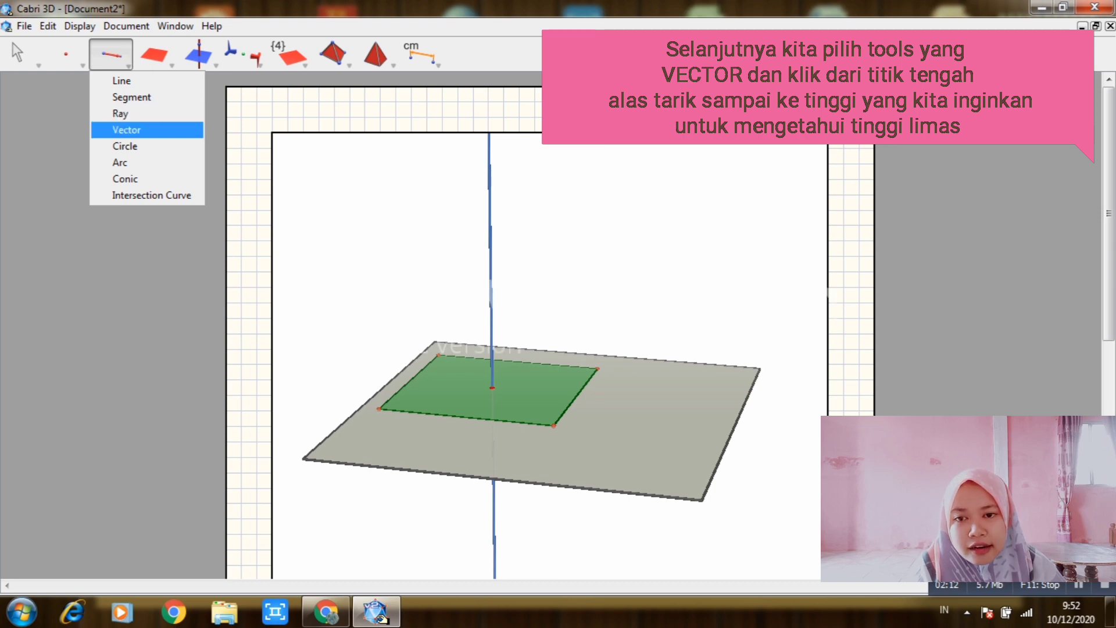
click(126, 129)
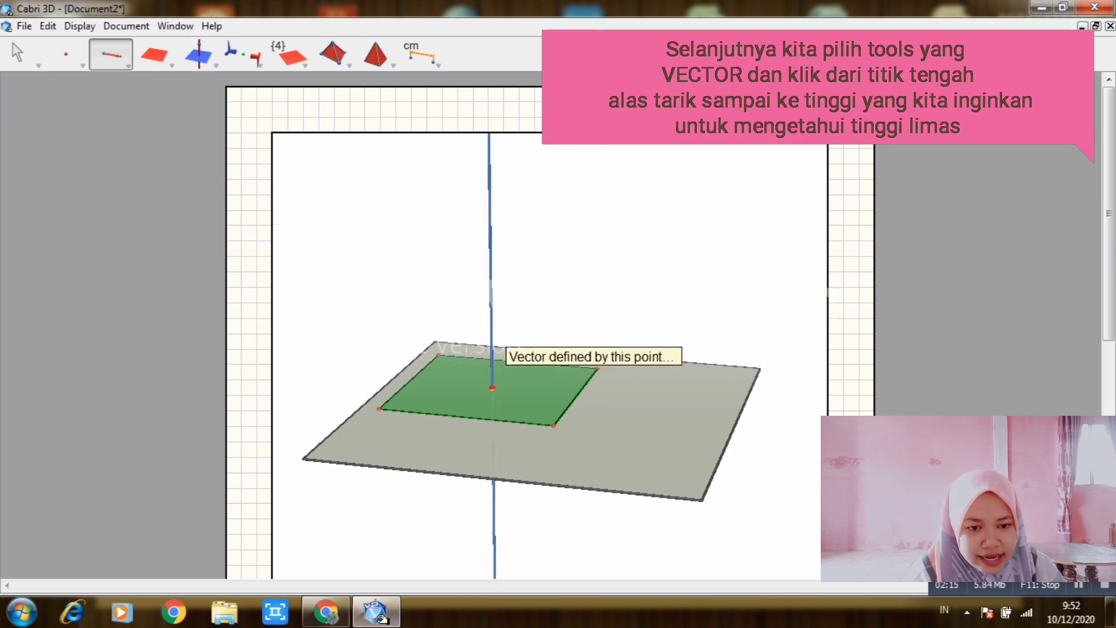
click(493, 387)
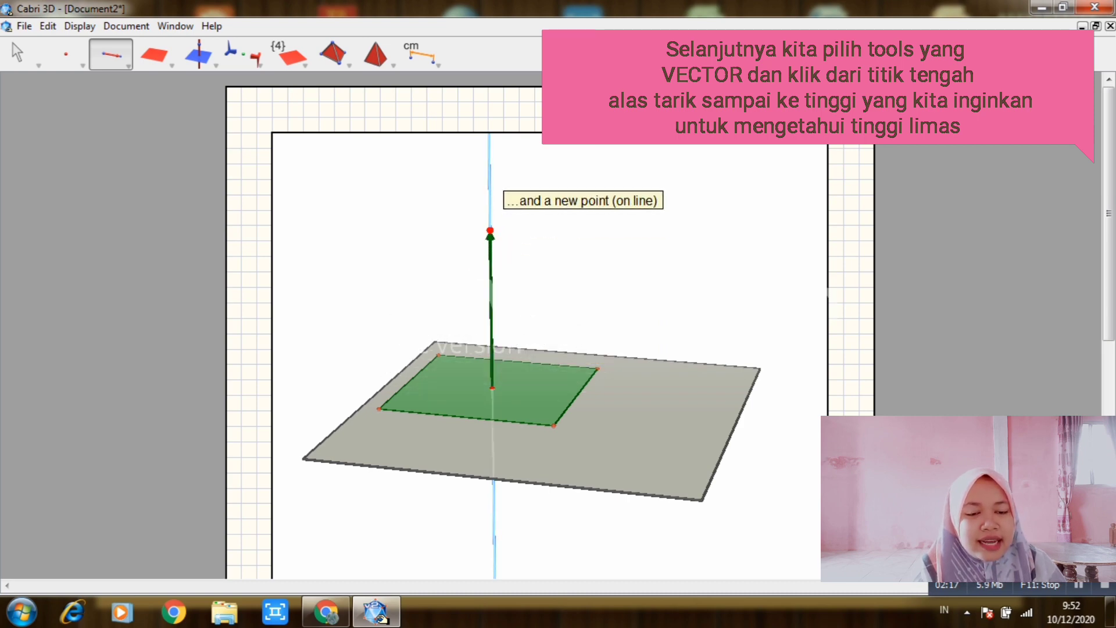
click(490, 230)
click(490, 231)
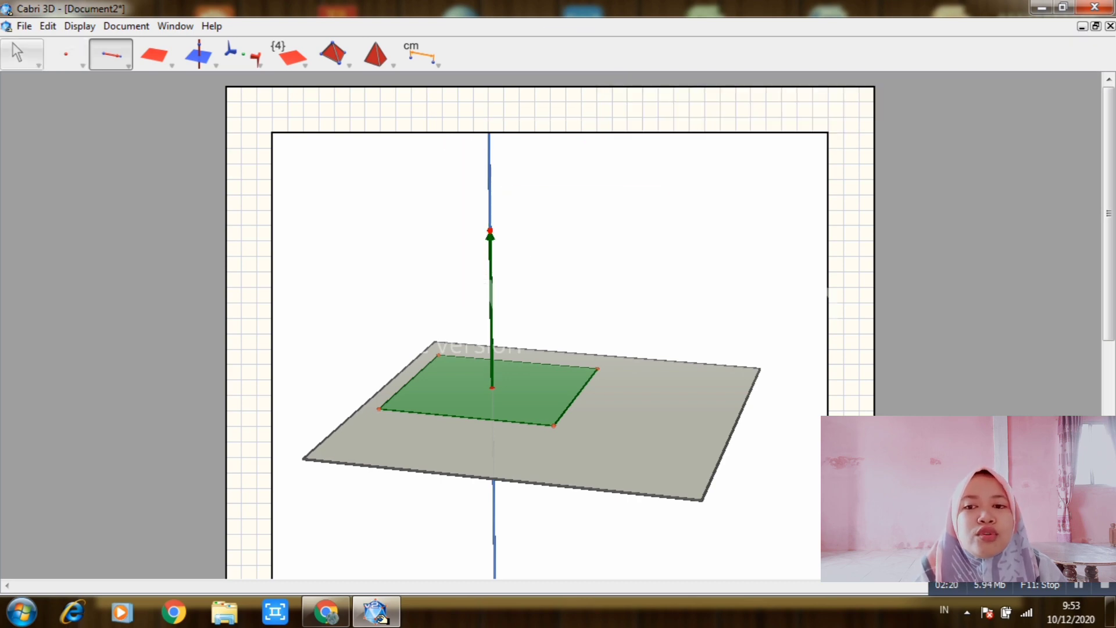
click(20, 53)
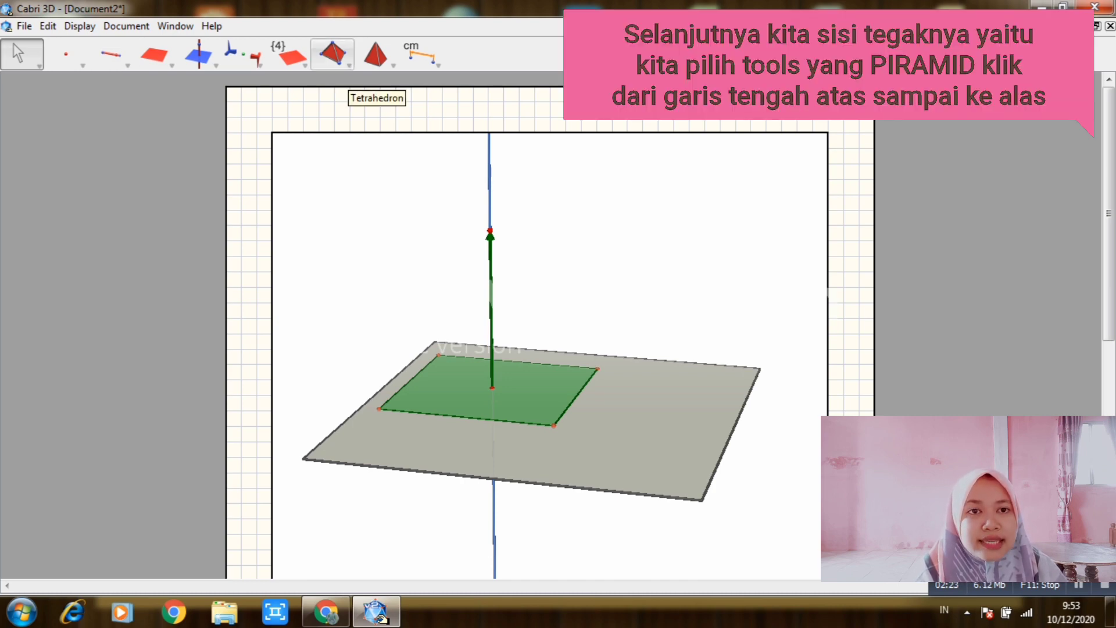
Build a pyramid with its vertex at the vector's tip and the square as its base.
click(332, 53)
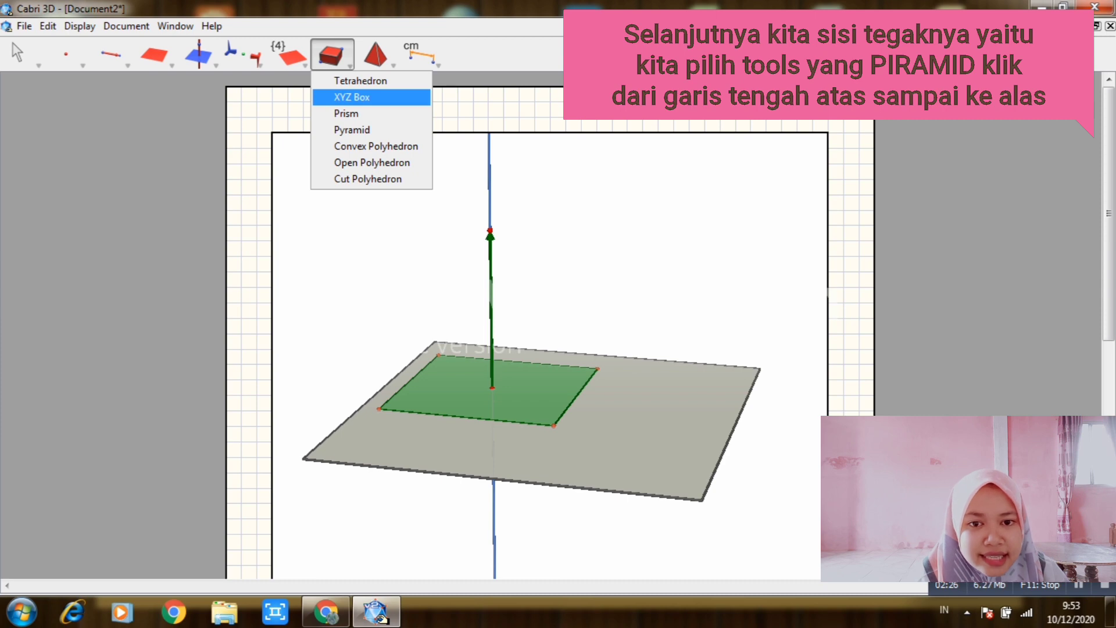
click(352, 129)
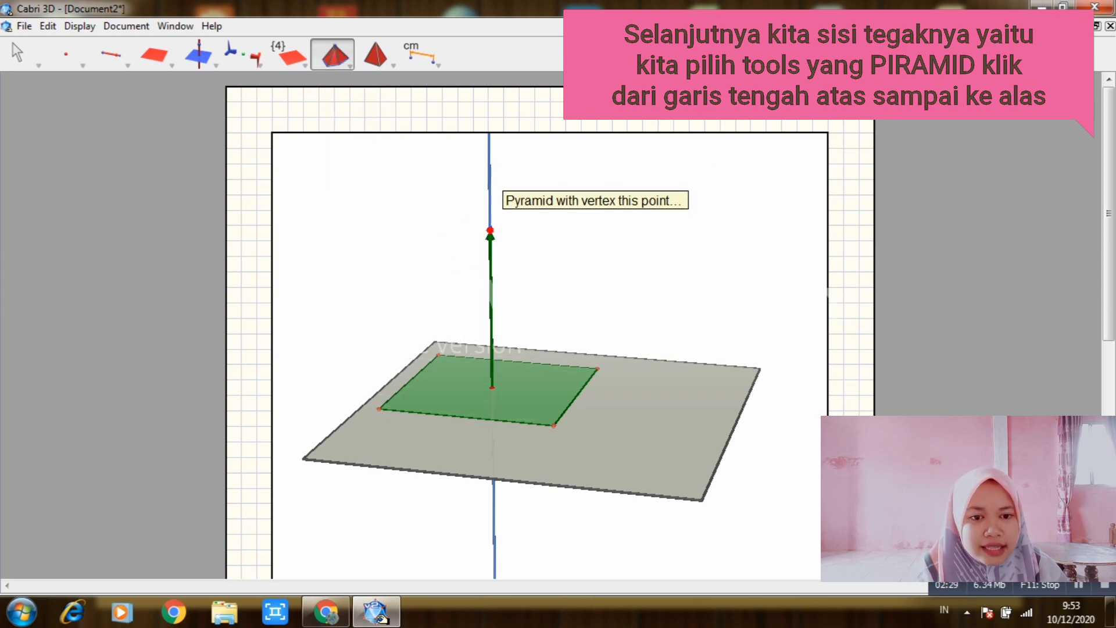
click(489, 230)
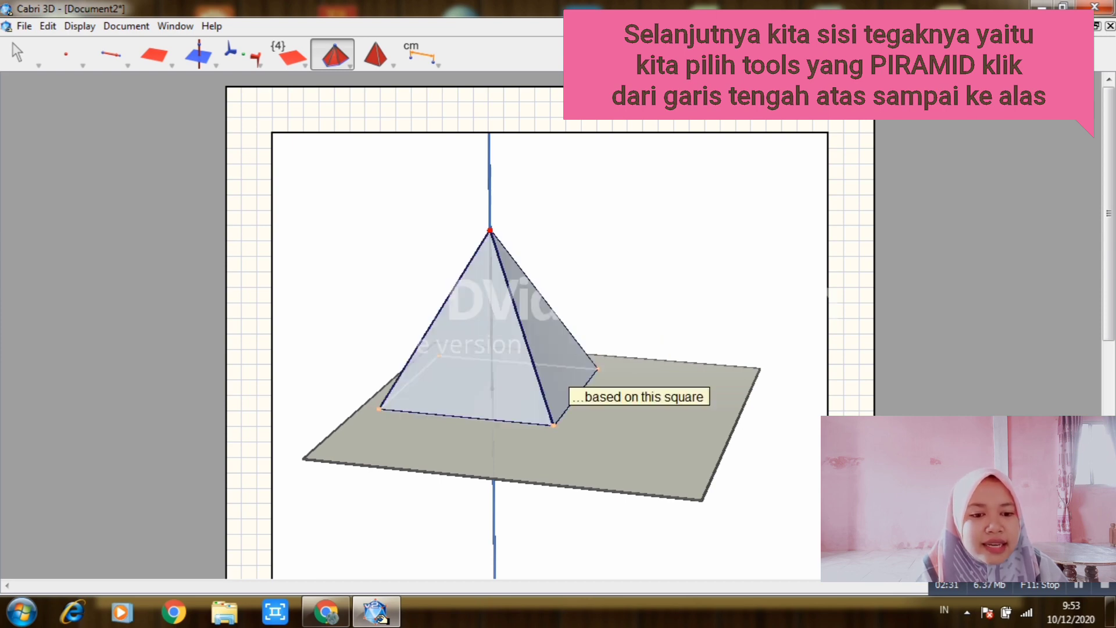
click(553, 379)
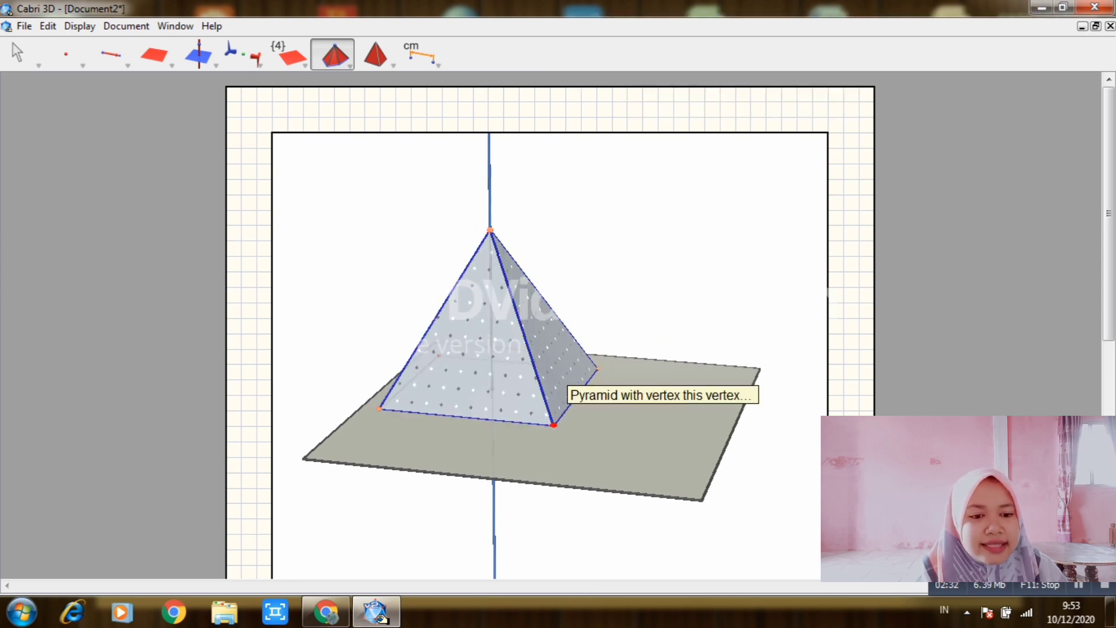
click(553, 379)
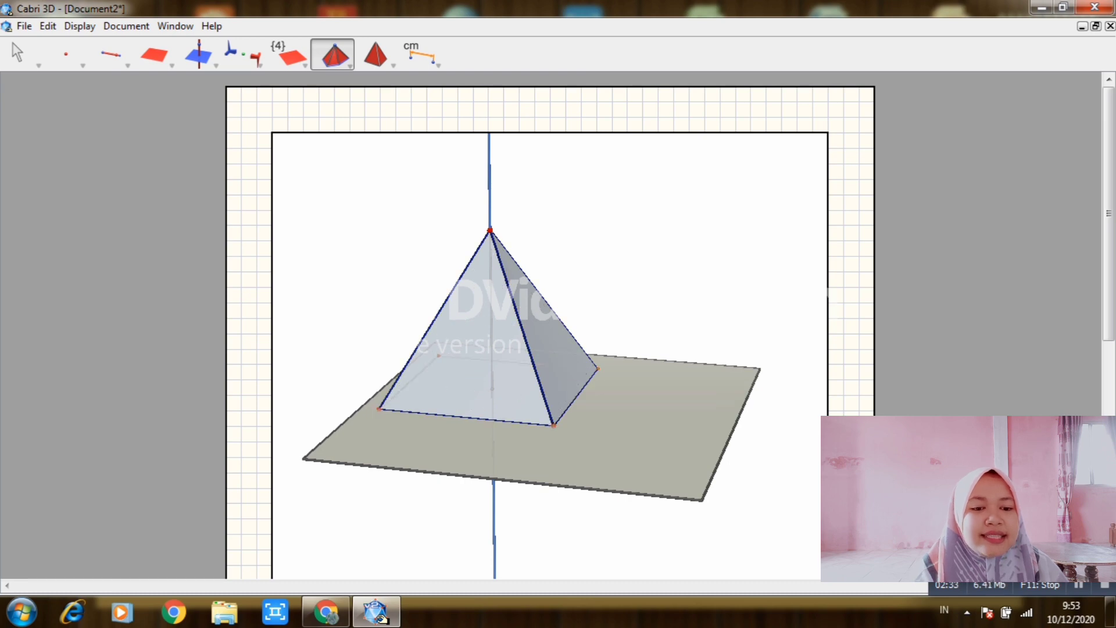
Open the pyramid into a net with Open Polyhedron and unfold its triangular faces outward to a shallow angle around the square base.
right_drag(553, 379, 587, 344)
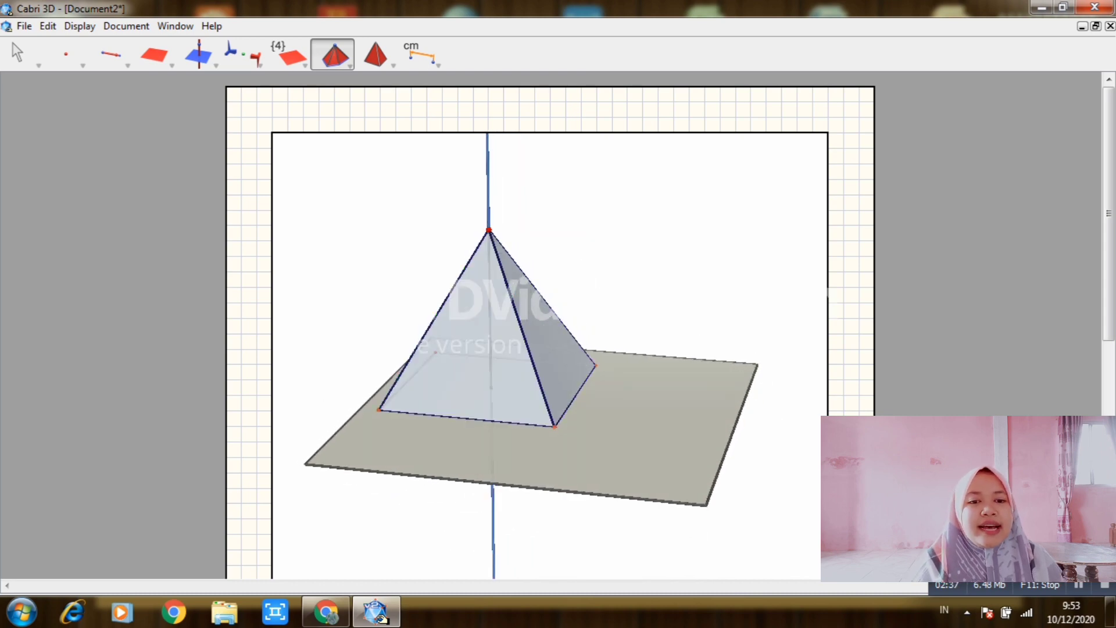
click(18, 53)
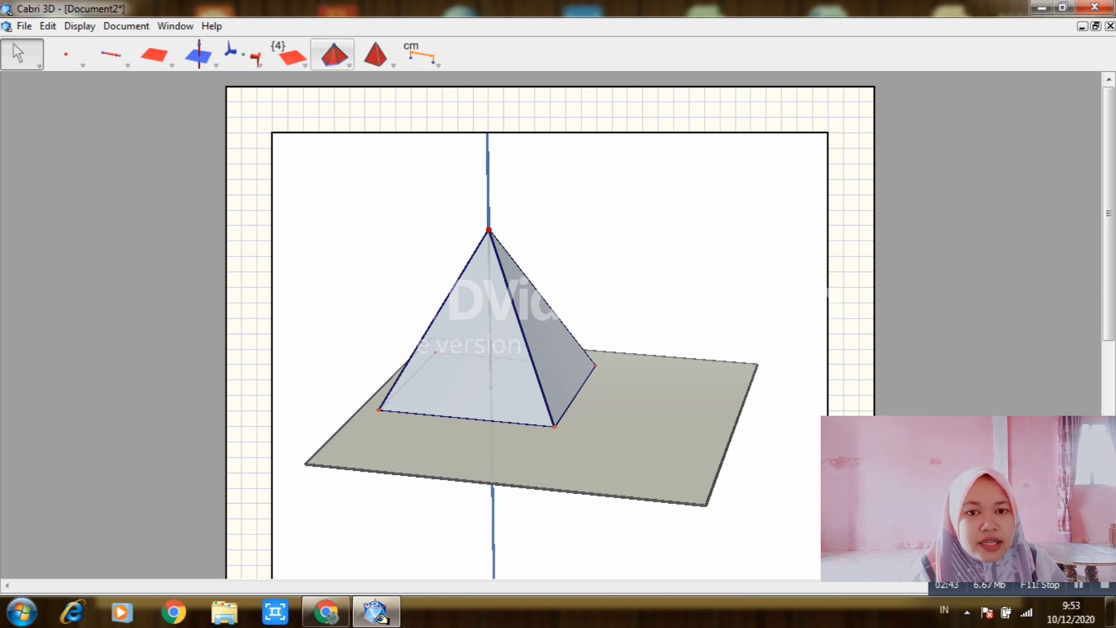
click(332, 55)
click(334, 55)
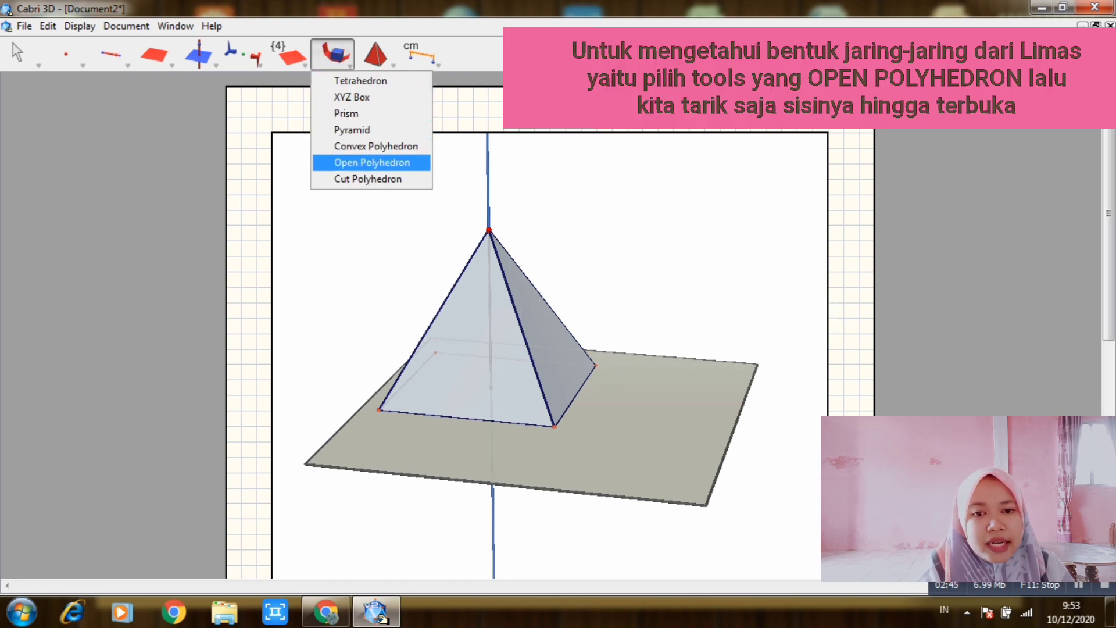
click(372, 163)
click(496, 216)
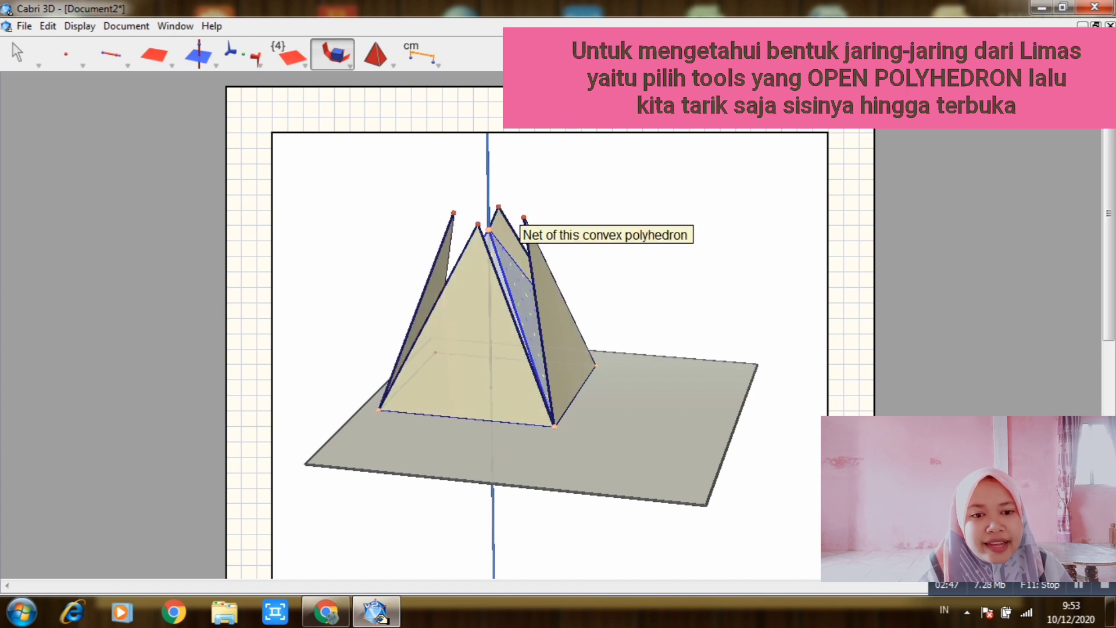
click(488, 232)
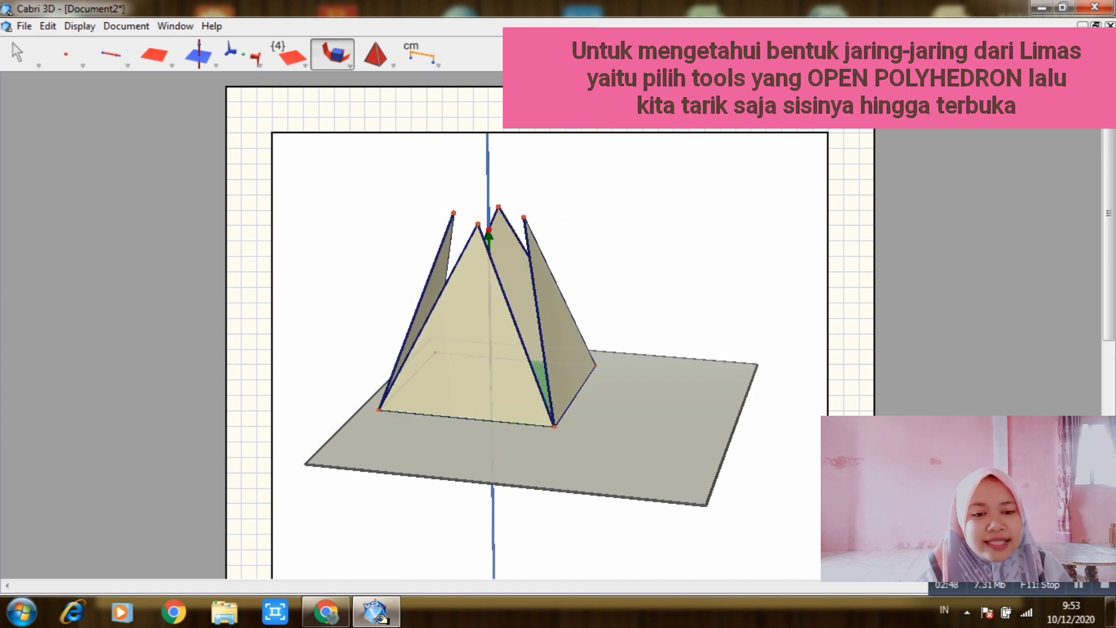
drag(478, 224, 402, 435)
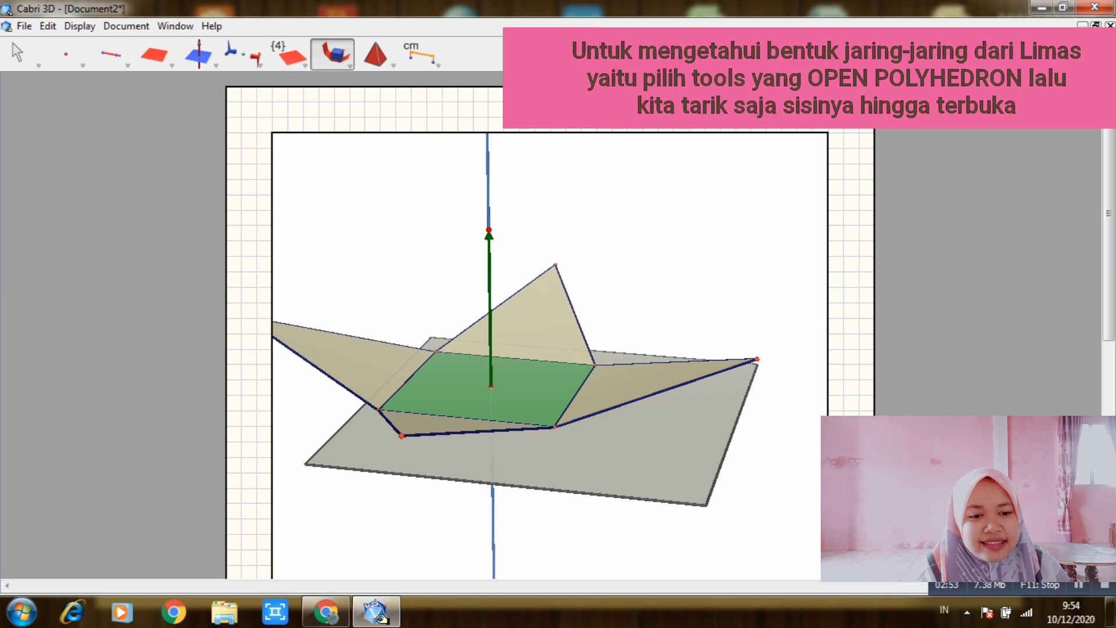
right_drag(523, 291, 501, 311)
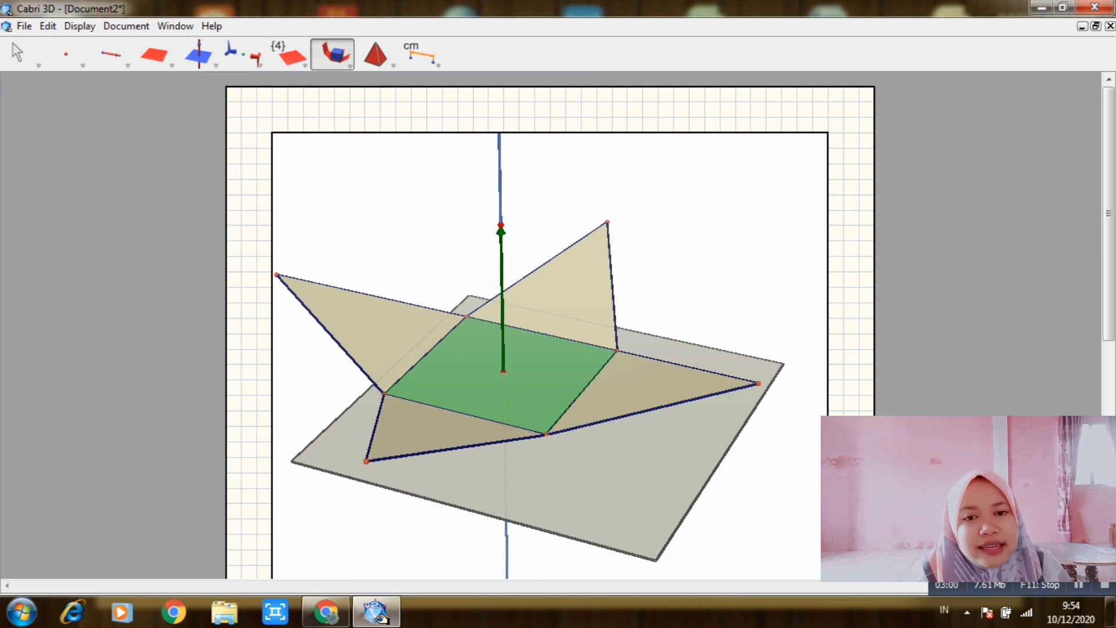
Fold the net's triangular faces back up until they meet at the apex and close the pyramid.
click(332, 53)
click(333, 54)
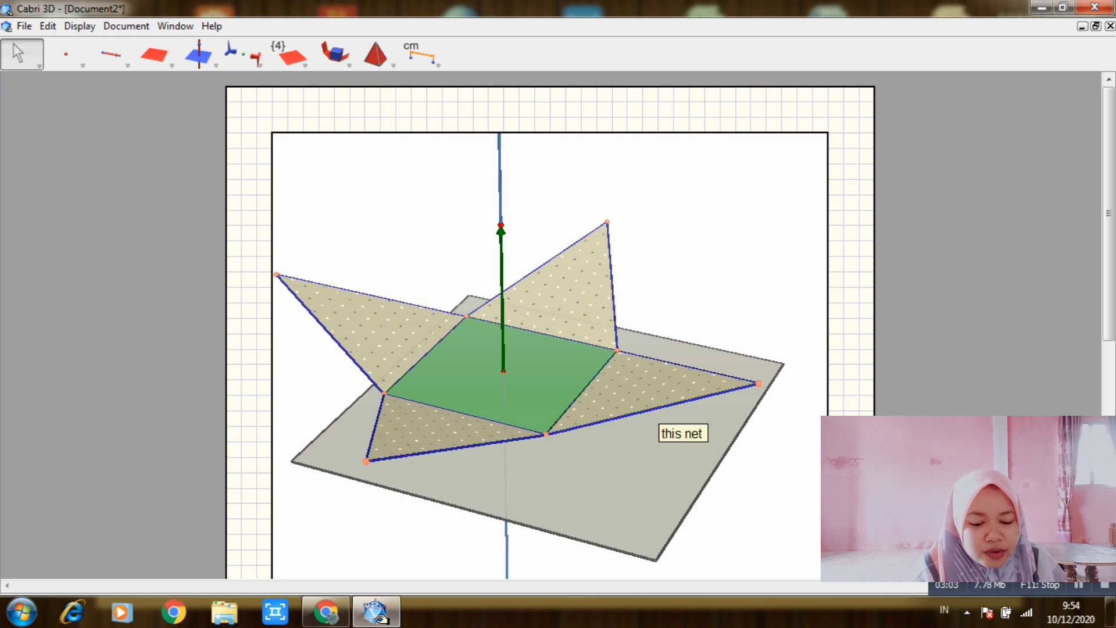
drag(646, 405, 523, 339)
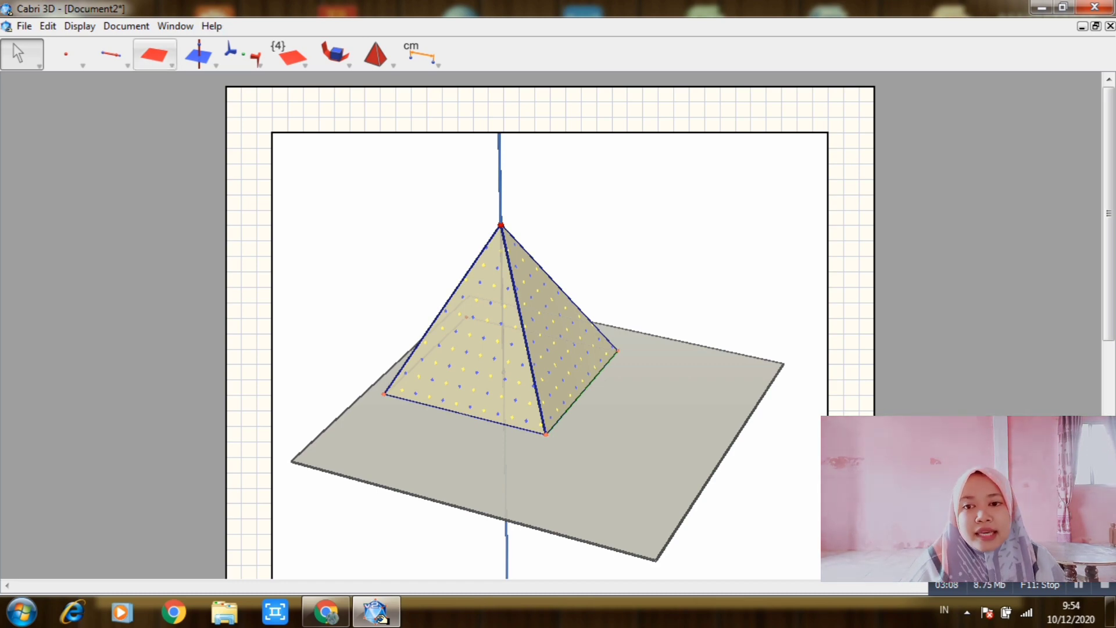
Draw segments along all four base edges and all four slanted edges of the pyramid.
click(110, 54)
click(115, 57)
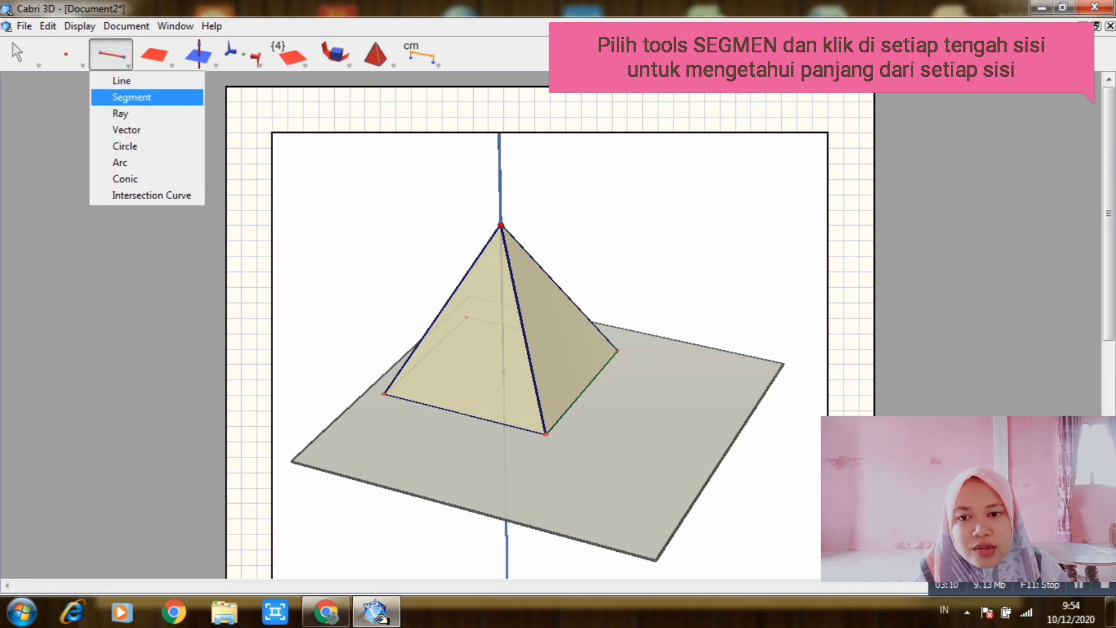
click(132, 97)
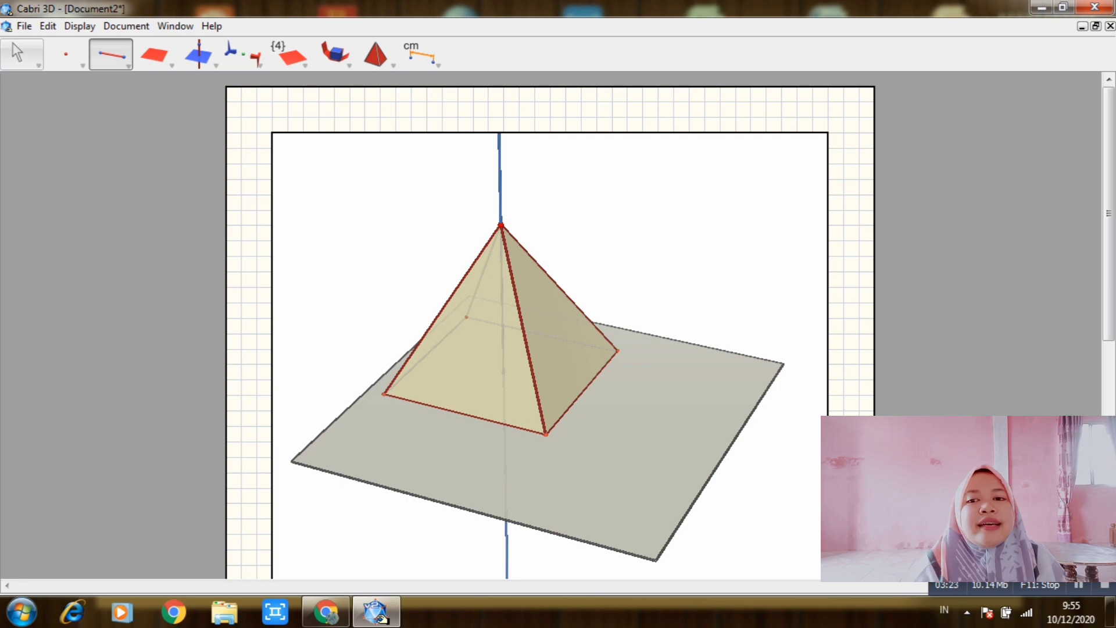
key(Escape)
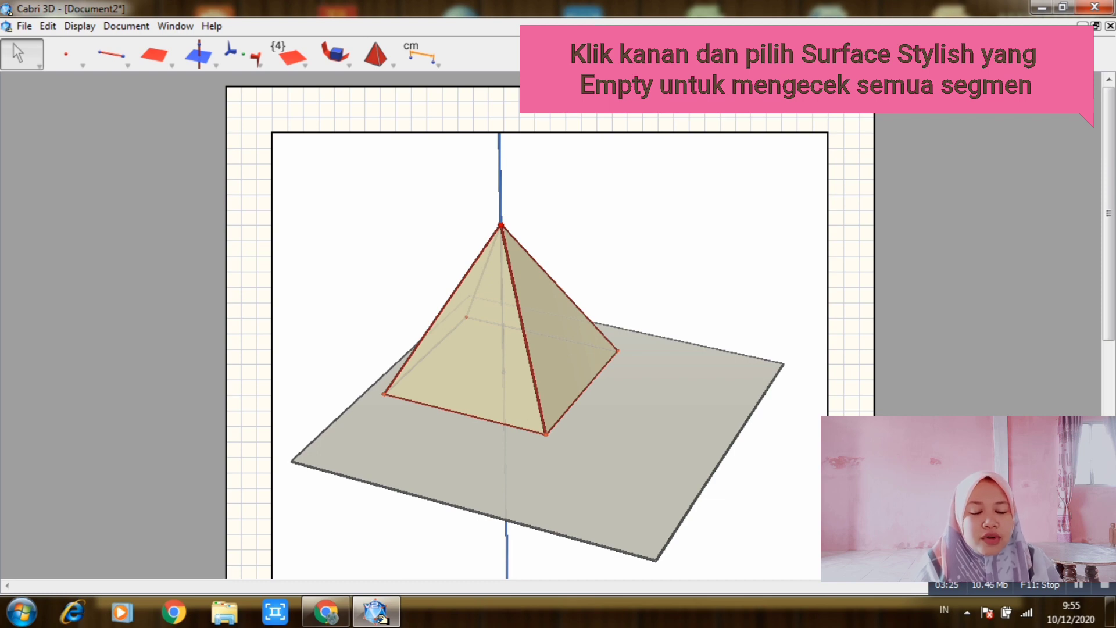
Set the surface style of the folded net to Empty, leaving the edge segments and the base square exposed.
right_click(491, 360)
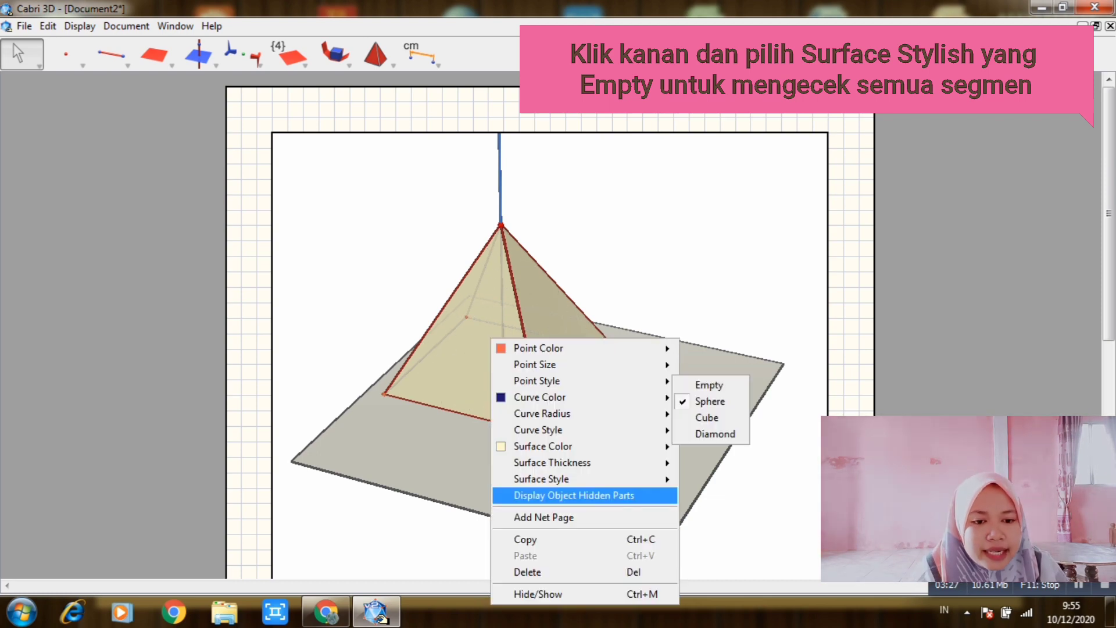
mouse_move(540, 479)
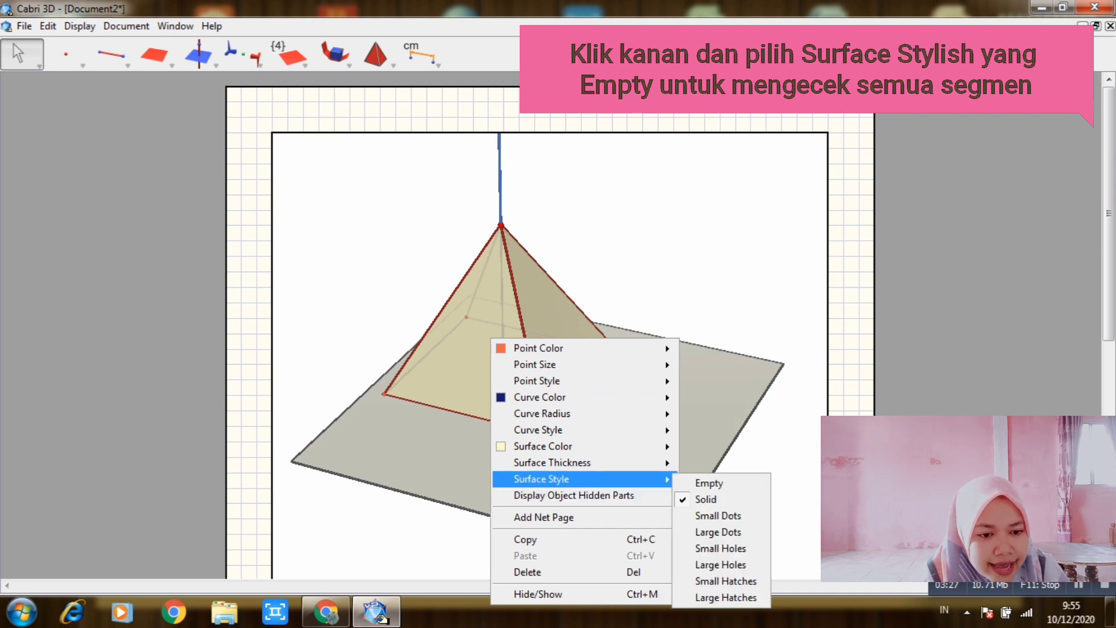
click(709, 483)
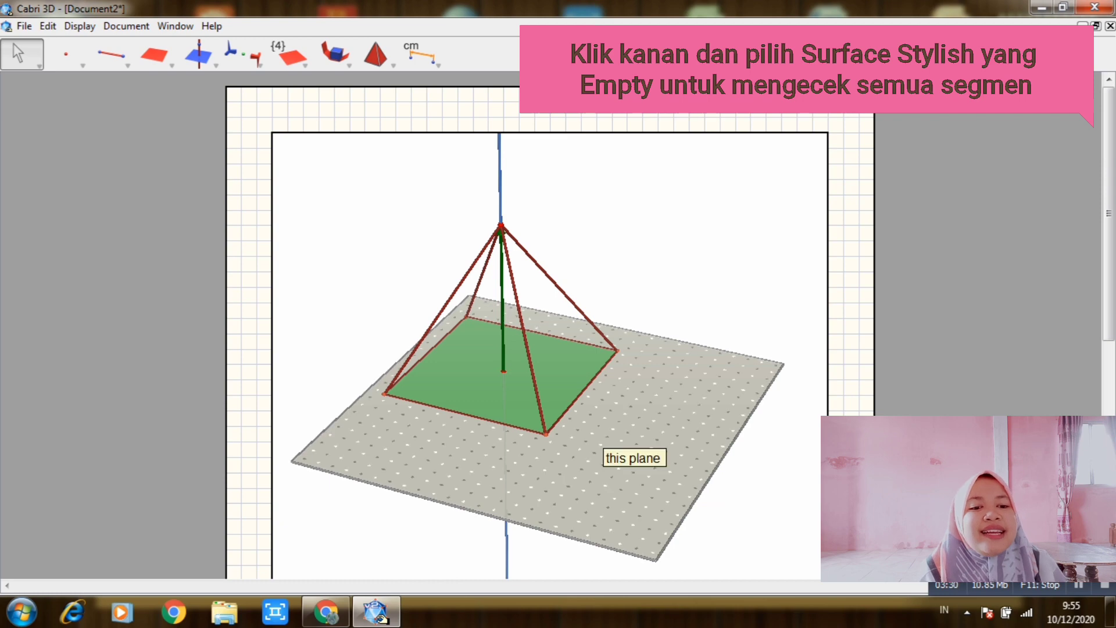
right_drag(595, 429, 607, 372)
right_drag(610, 410, 564, 437)
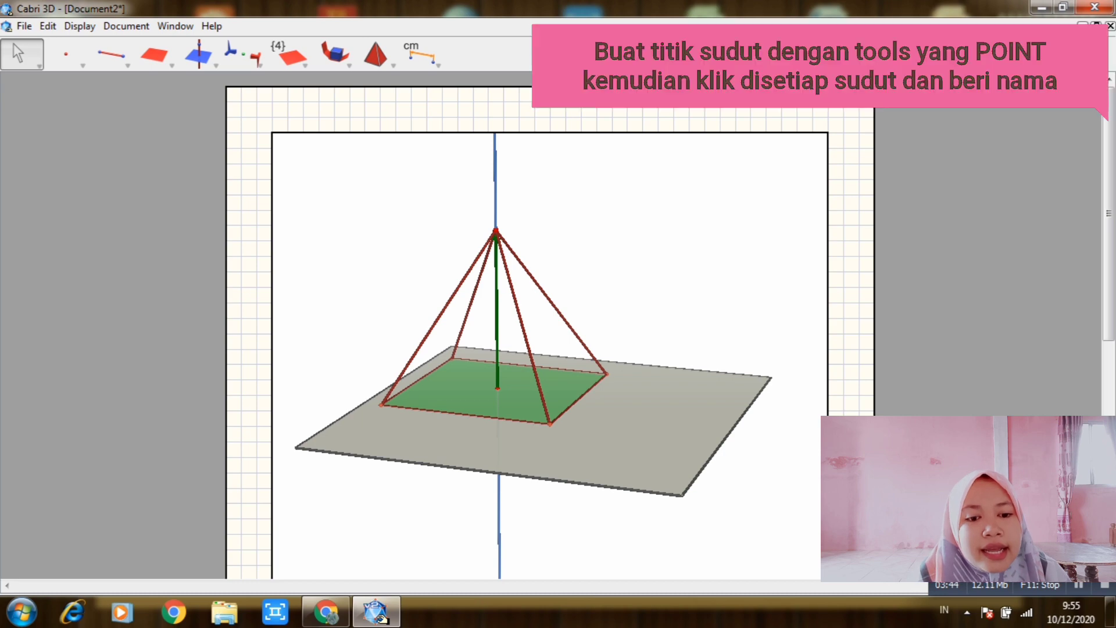
Place points on the four corners of the base and on the apex of the pyramid.
click(65, 54)
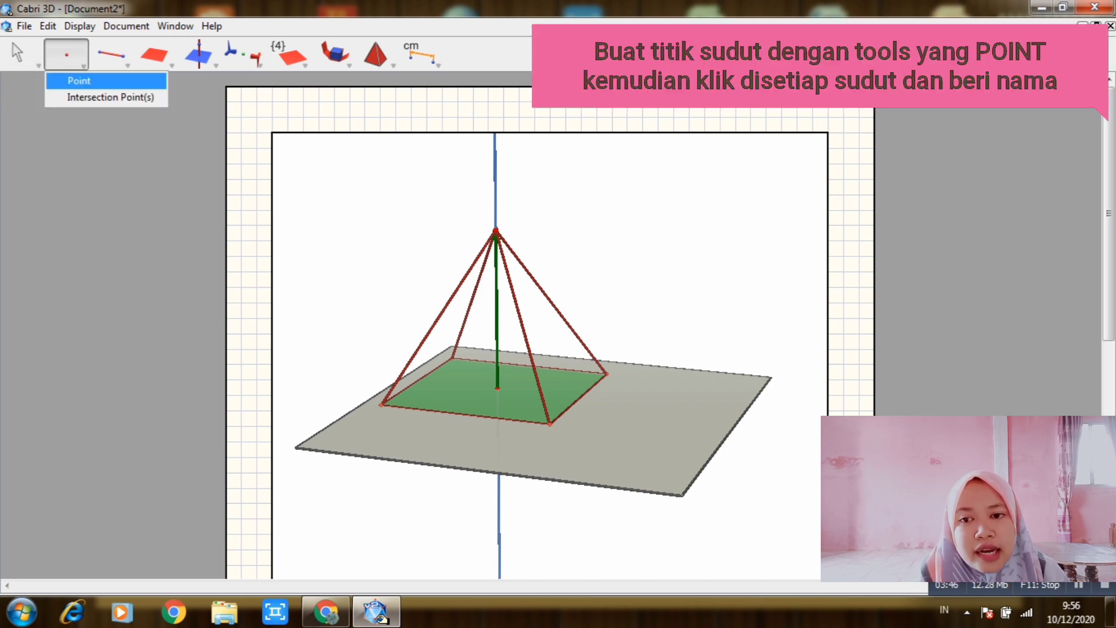
click(79, 80)
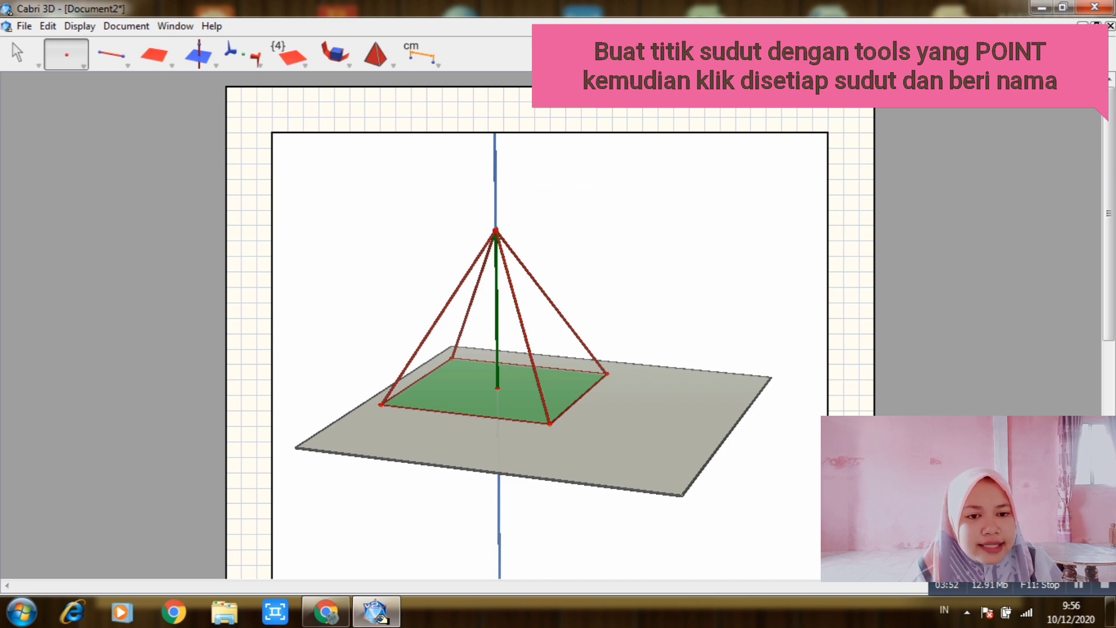
click(22, 54)
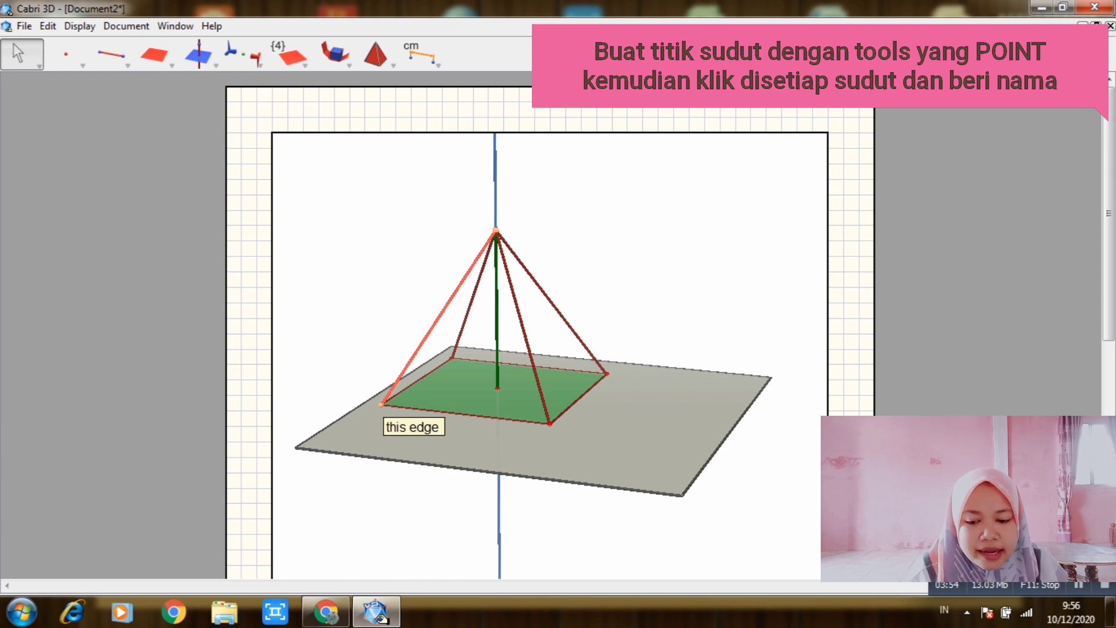
Add the label A and position it beside the front left corner of the base.
text(a)
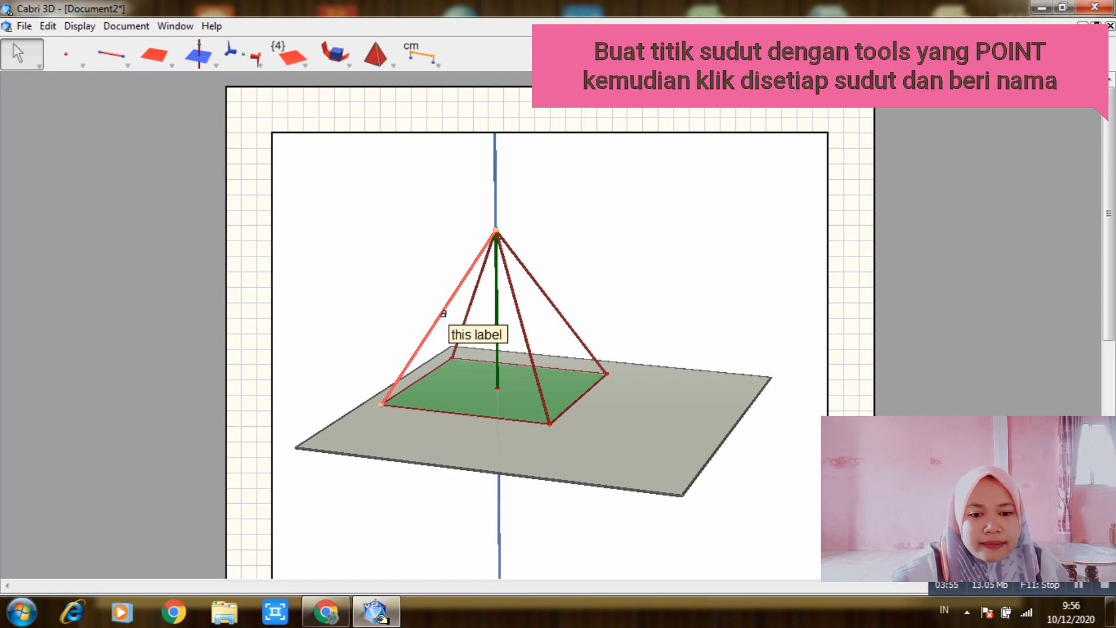
click(445, 312)
drag(445, 312, 398, 400)
key(BackSpace)
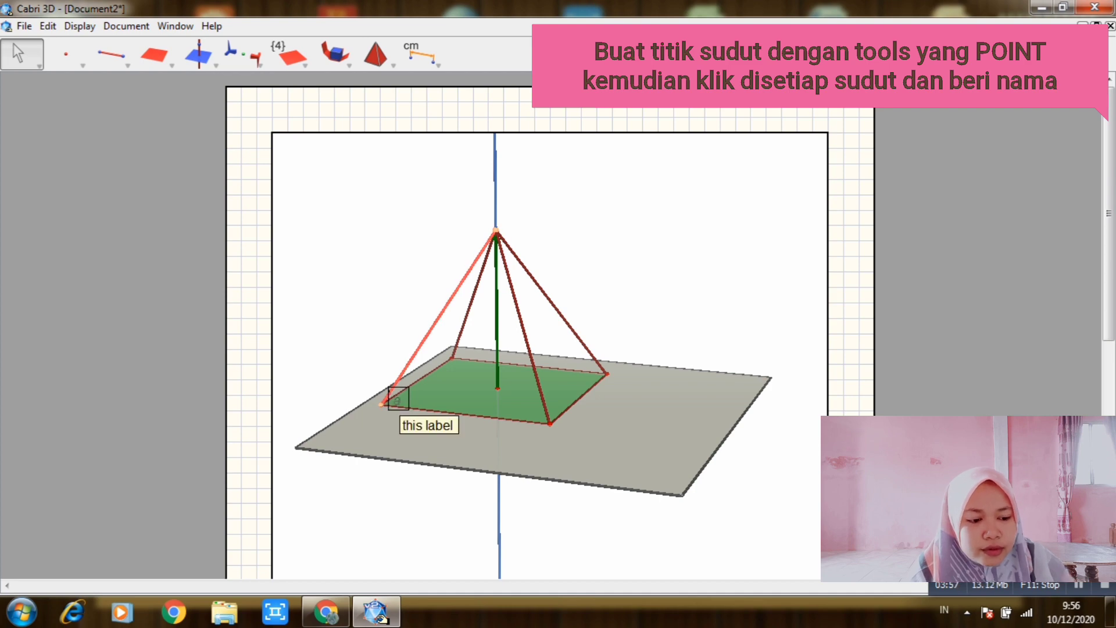
text(A)
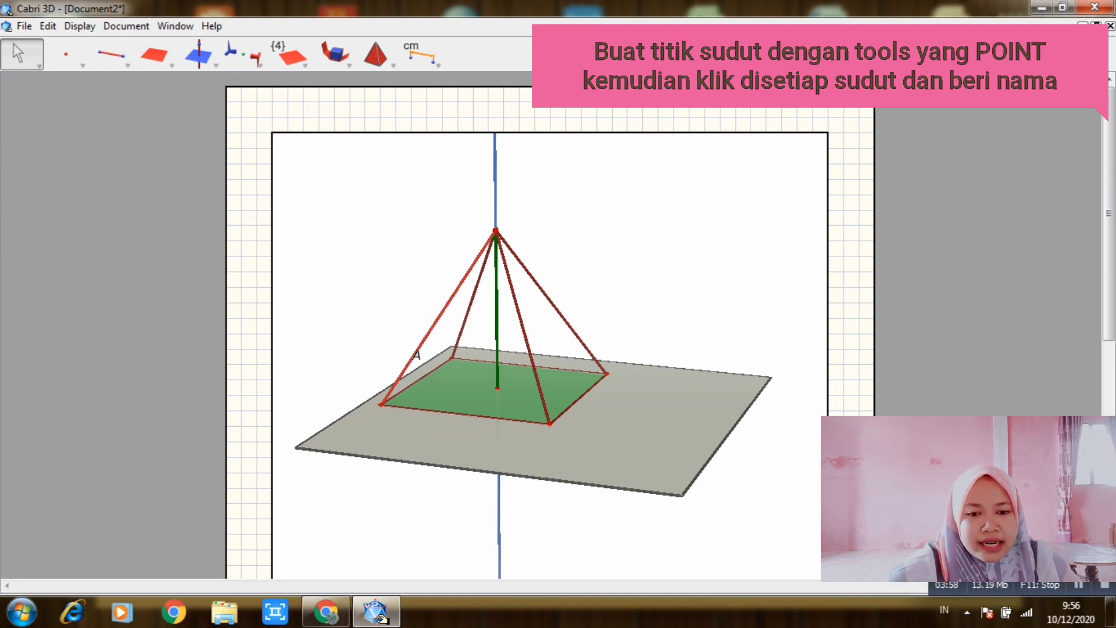
click(417, 355)
drag(417, 355, 401, 398)
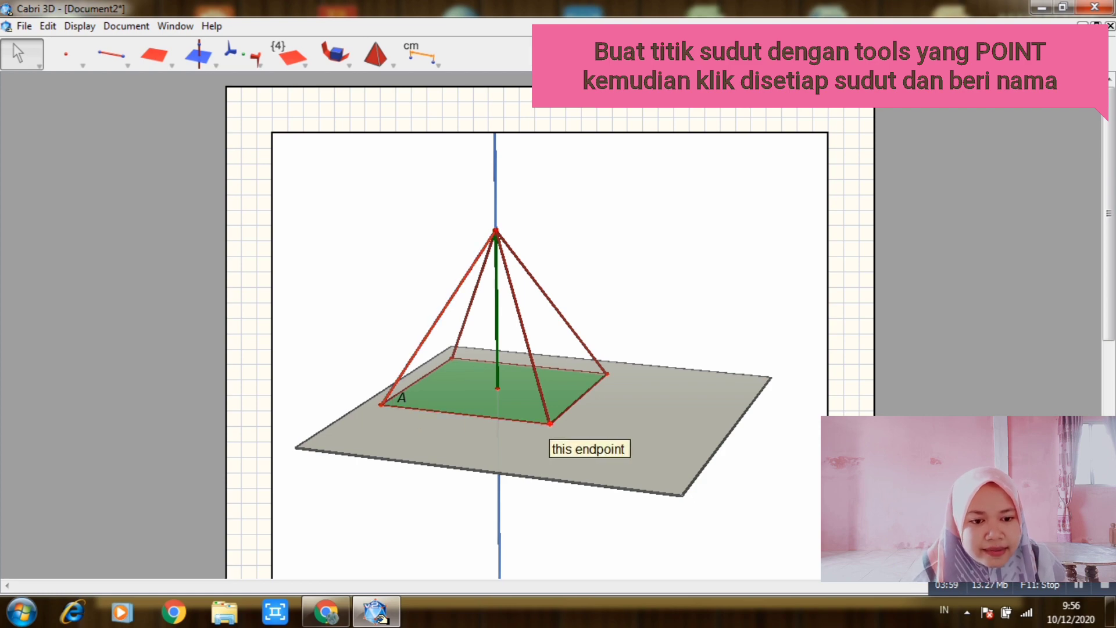
Label the remaining base corners B, C and D in order around the square, and the apex E.
click(550, 423)
text(B)
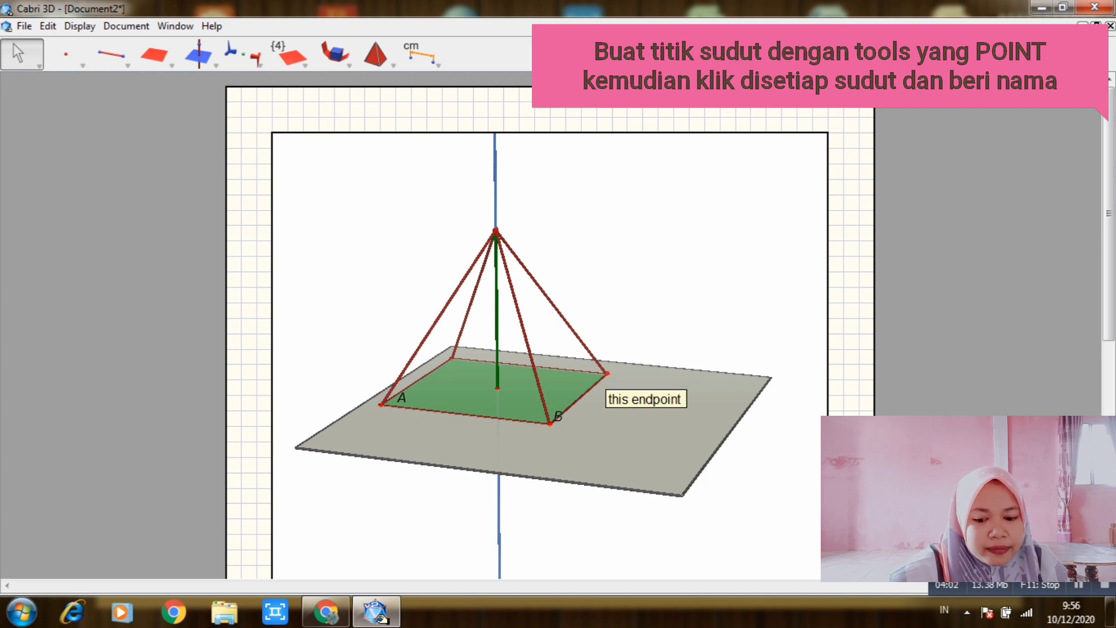
click(607, 374)
text(C)
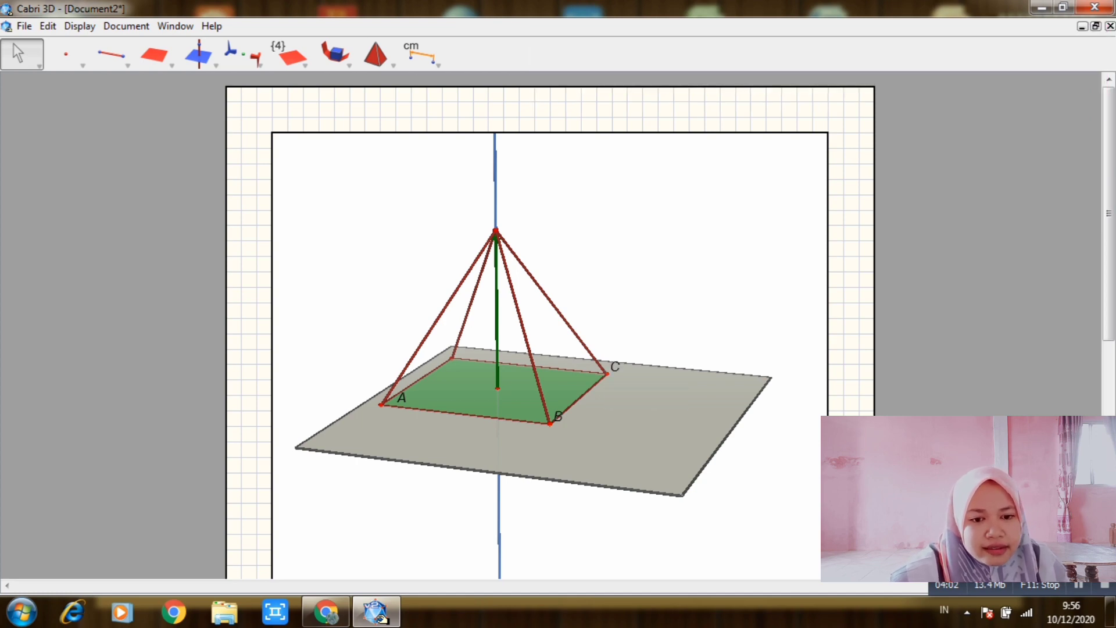
click(452, 358)
text(D)
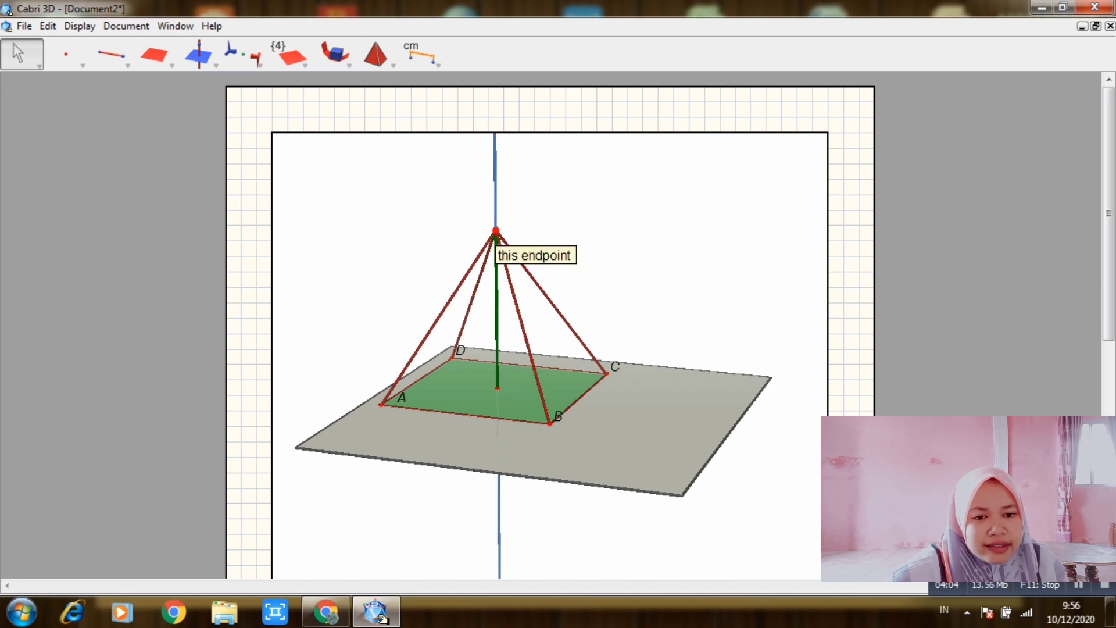
click(496, 231)
text(E)
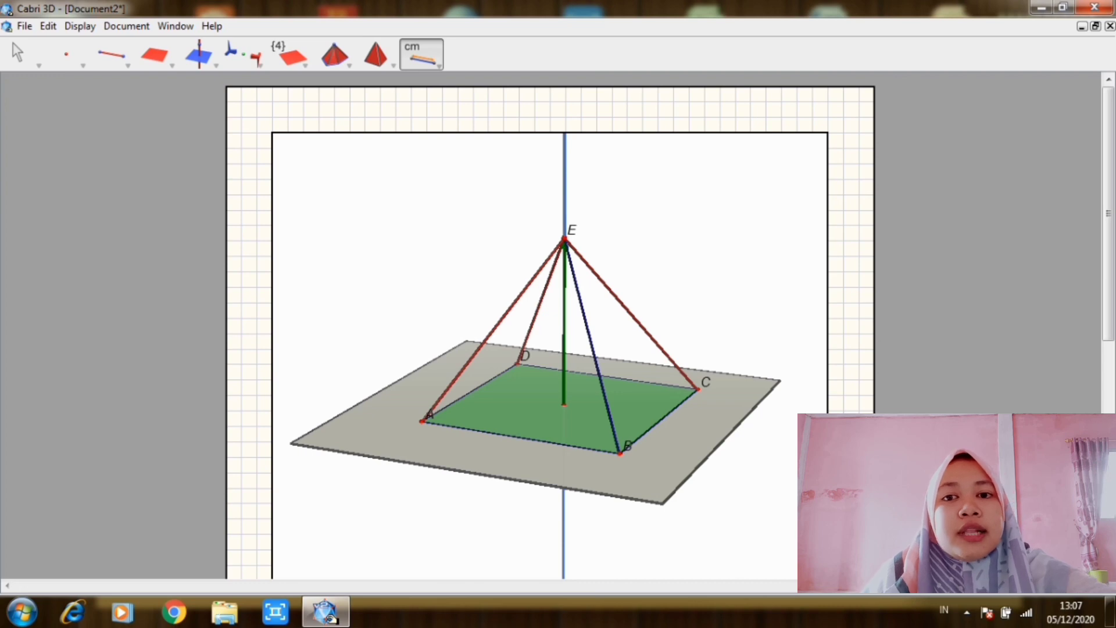
Measure the length of base edge BC and place the measurement beside it.
click(421, 54)
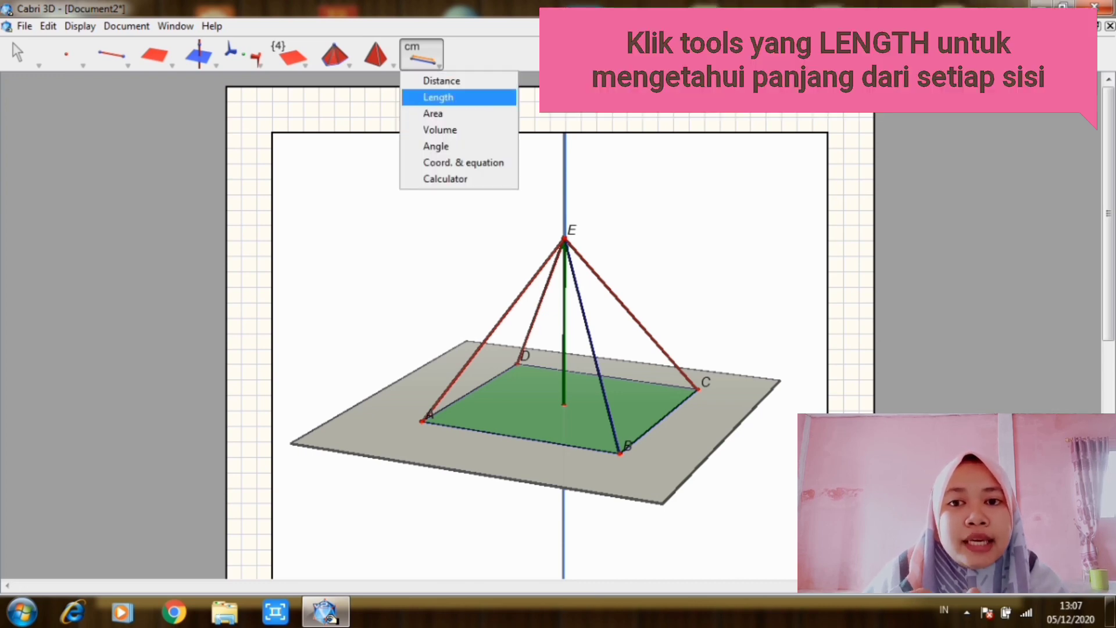
click(438, 97)
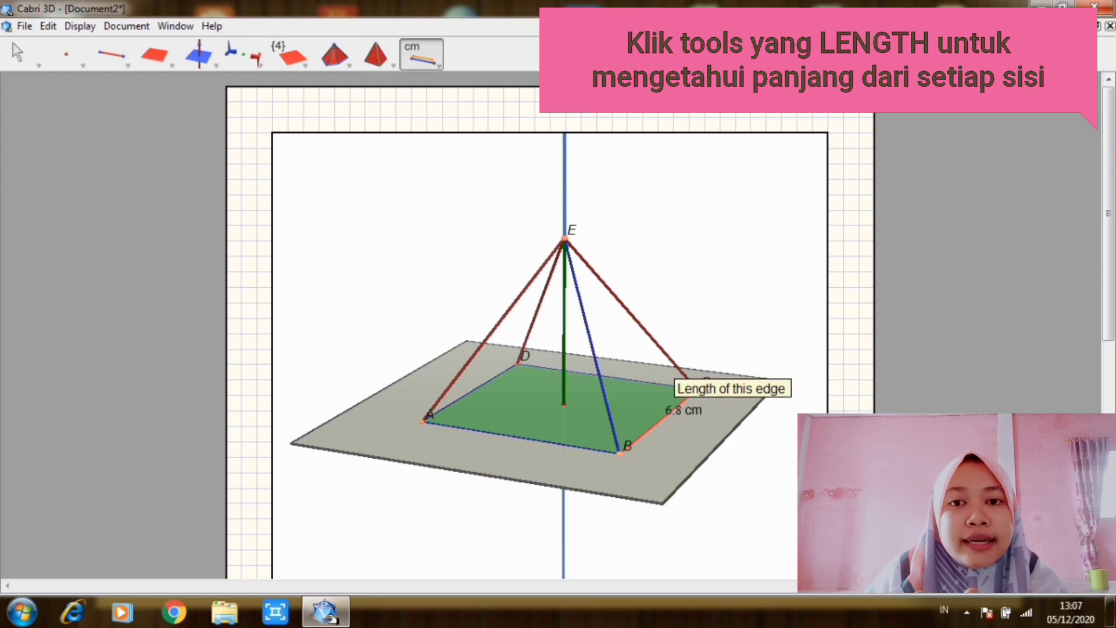
click(669, 412)
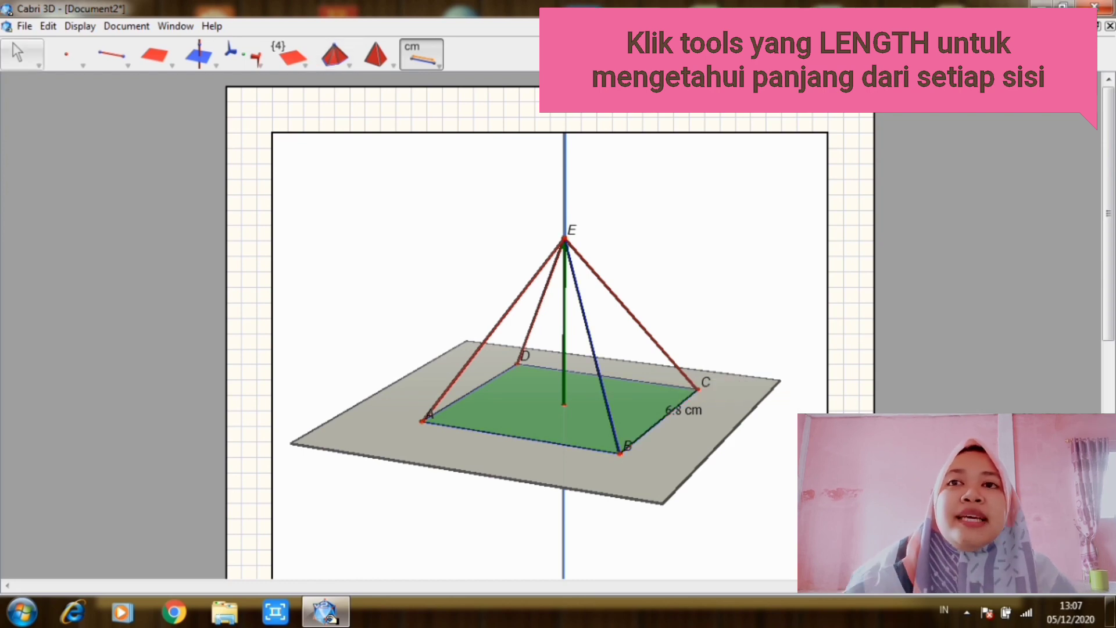
key(Escape)
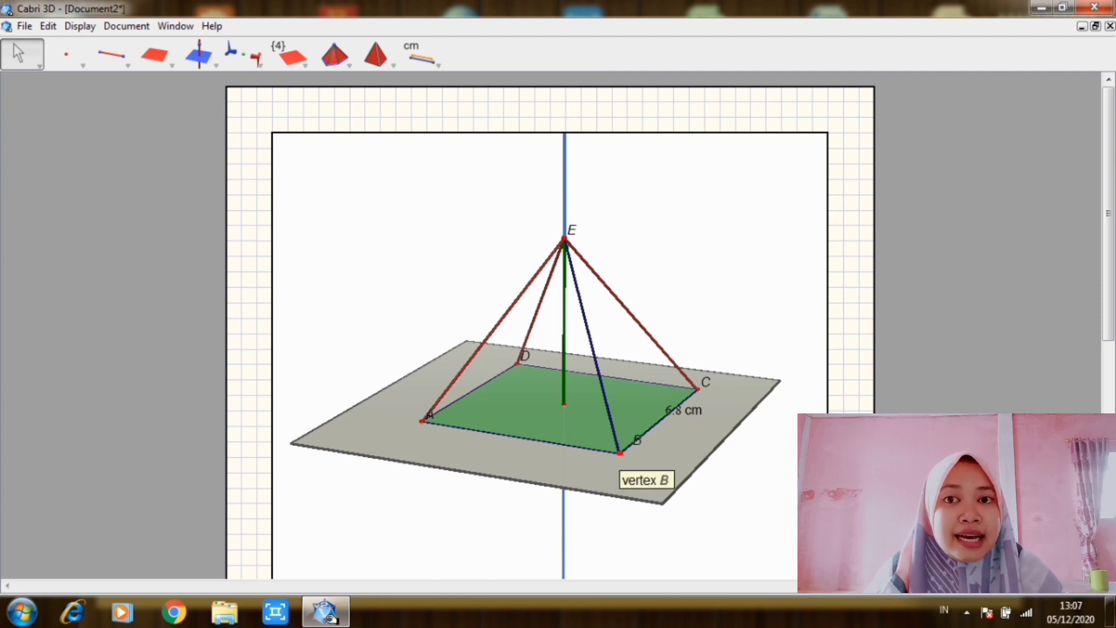
Resize the square base by moving vertex B until edge BC is 7.0 cm long.
mouse_move(620, 452)
mouse_down()
mouse_move(643, 435)
mouse_move(615, 445)
mouse_up()
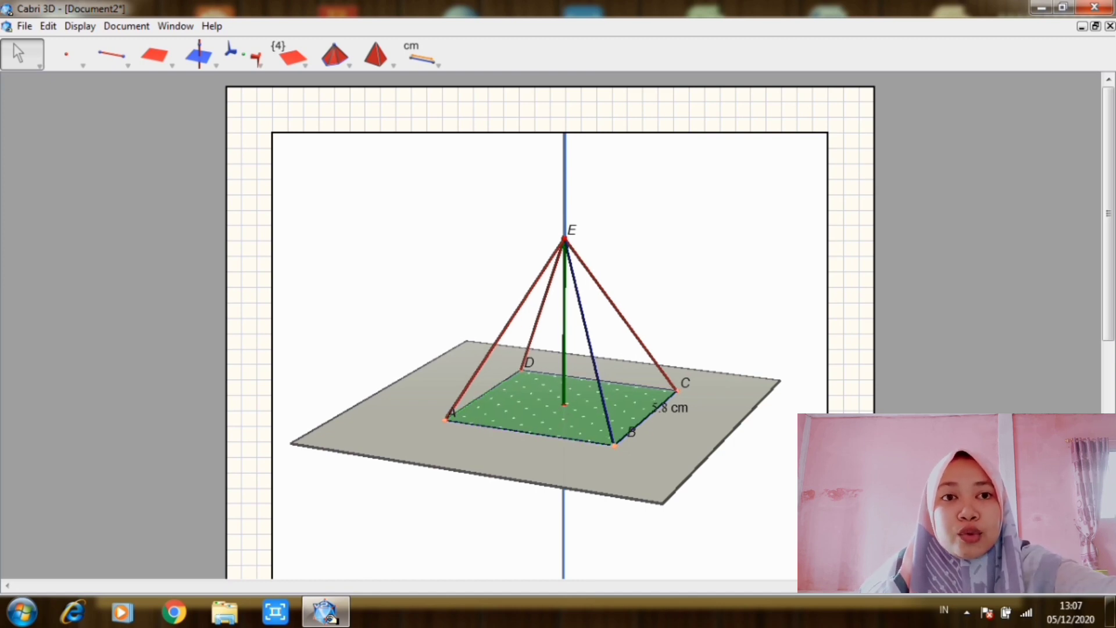
drag(615, 445, 617, 456)
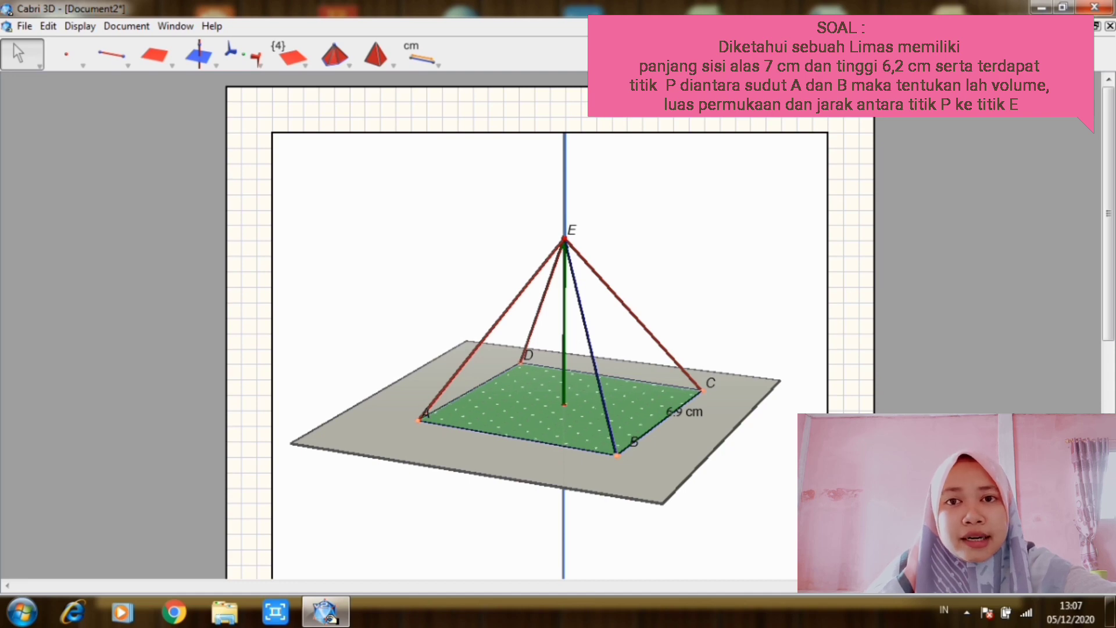
drag(616, 456, 617, 454)
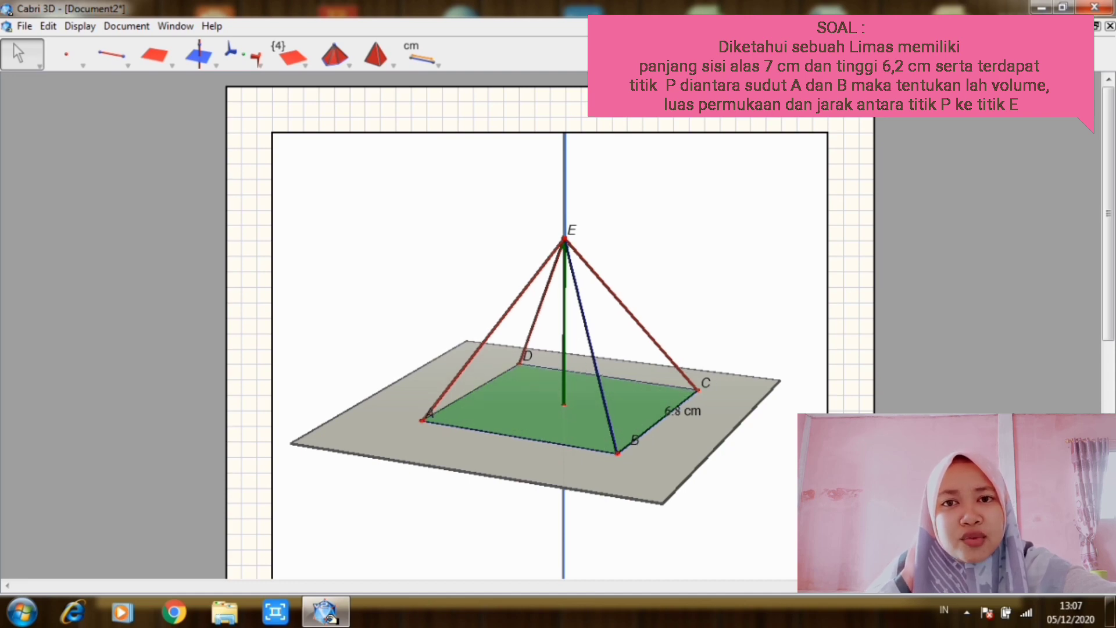
click(617, 453)
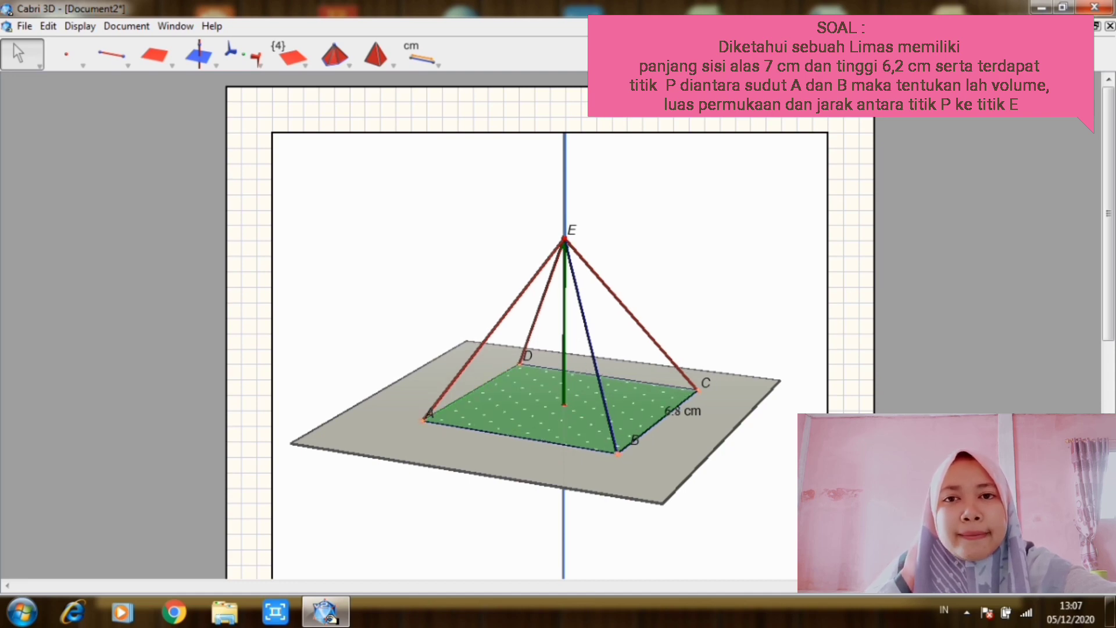
drag(617, 453, 617, 455)
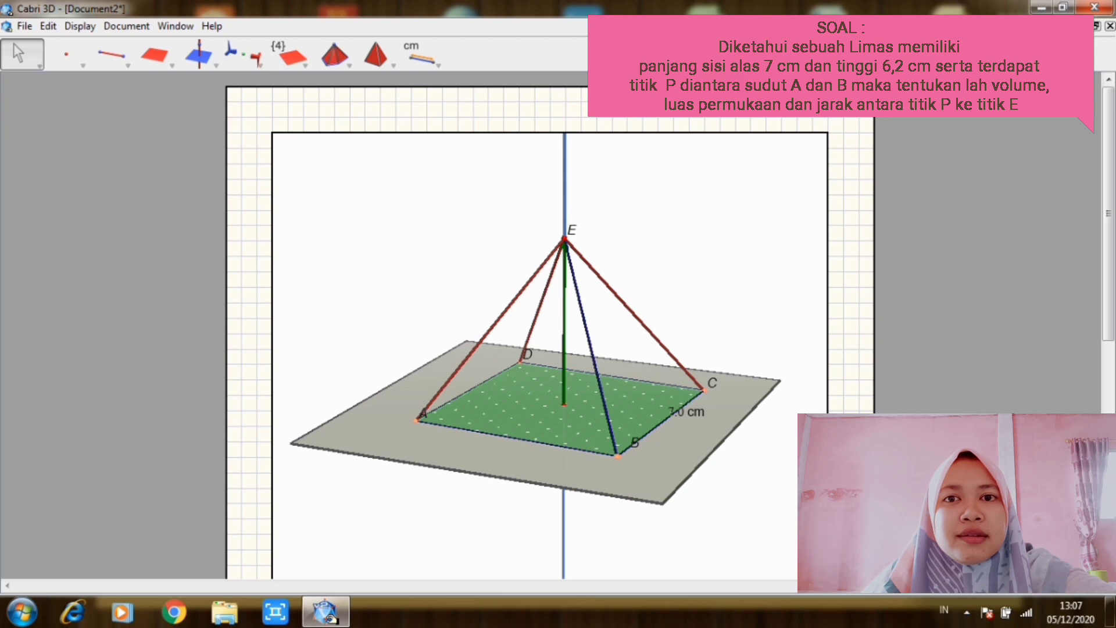
click(617, 455)
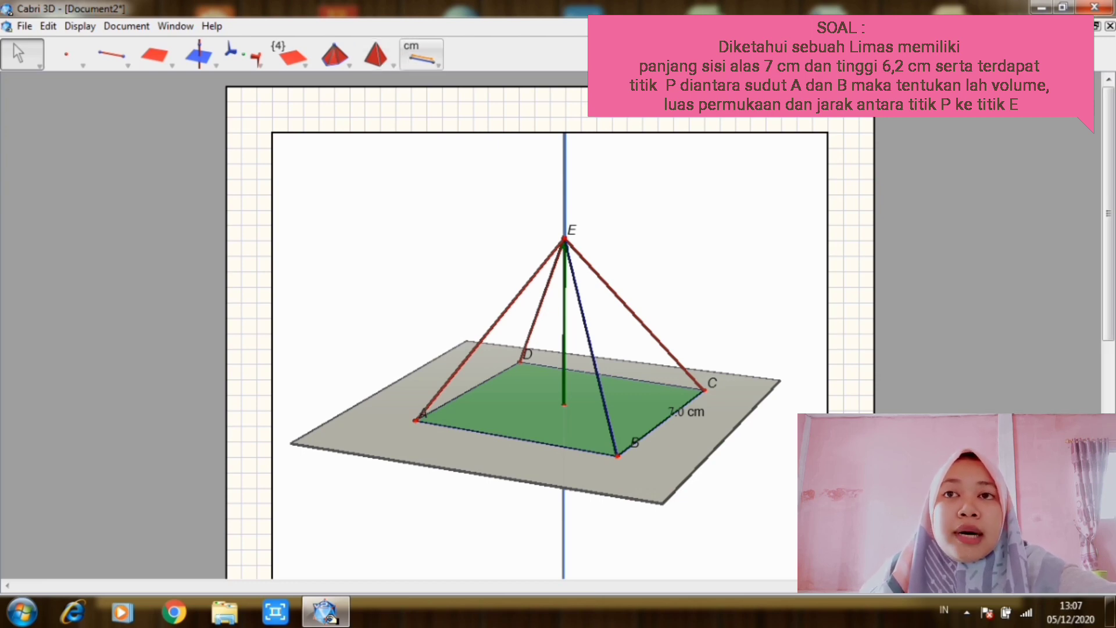
Measure the length of the vertical height vector and adjust the pyramid's height to 6.2 cm.
click(421, 54)
click(438, 64)
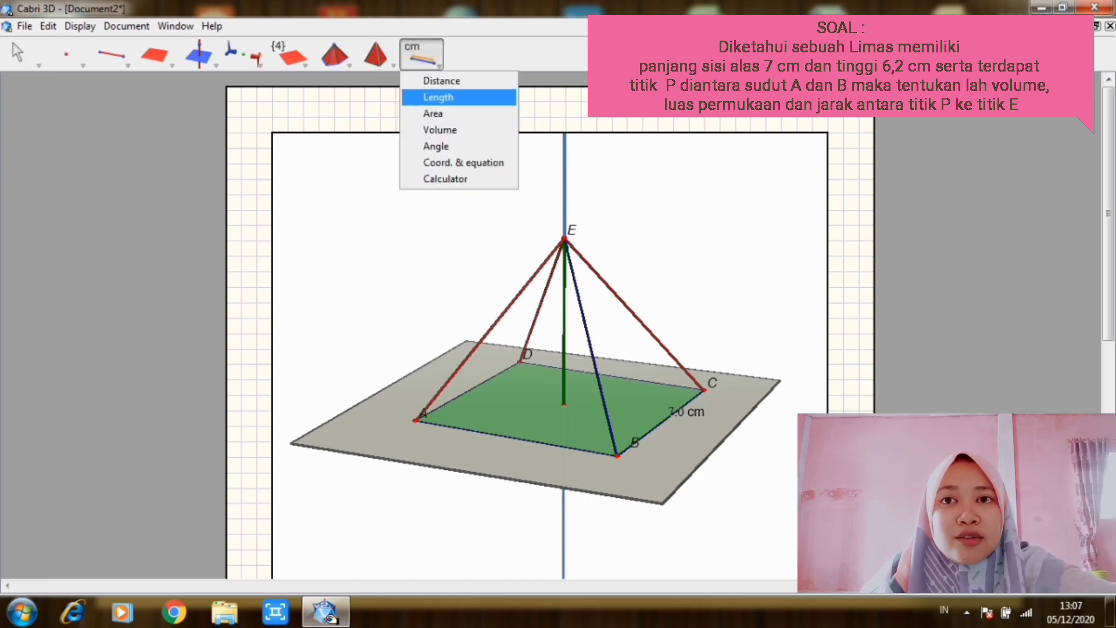
click(439, 97)
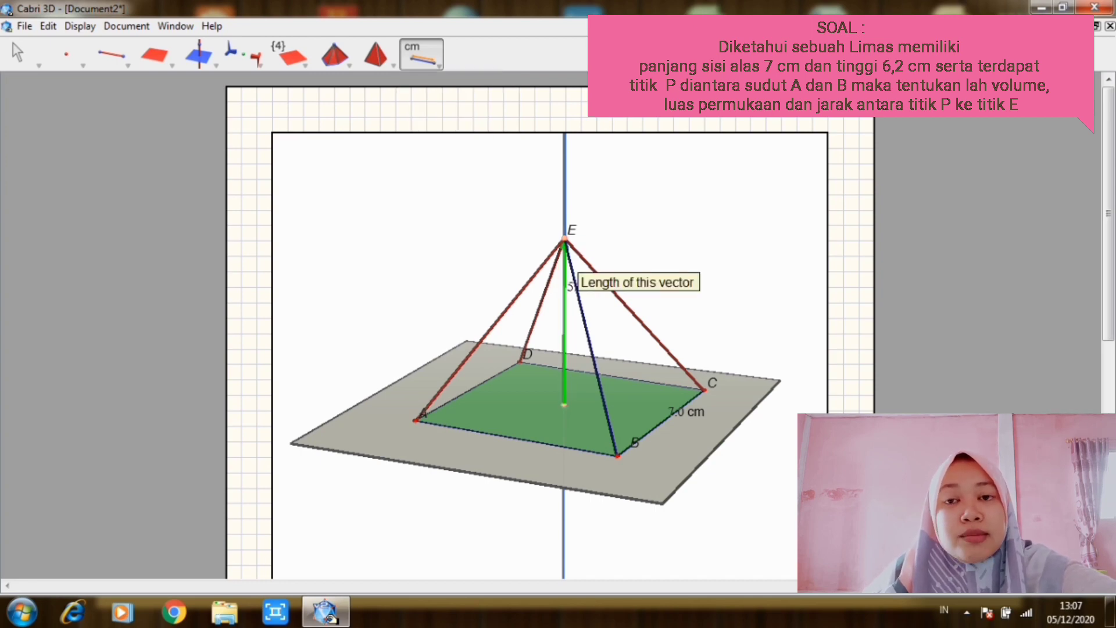
click(565, 280)
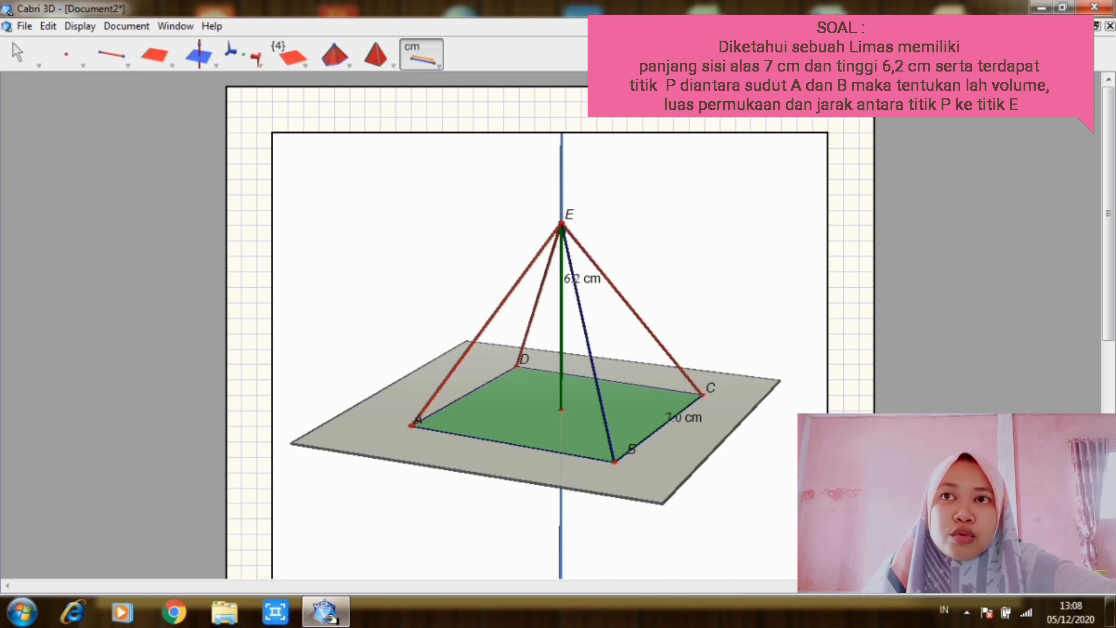
click(22, 54)
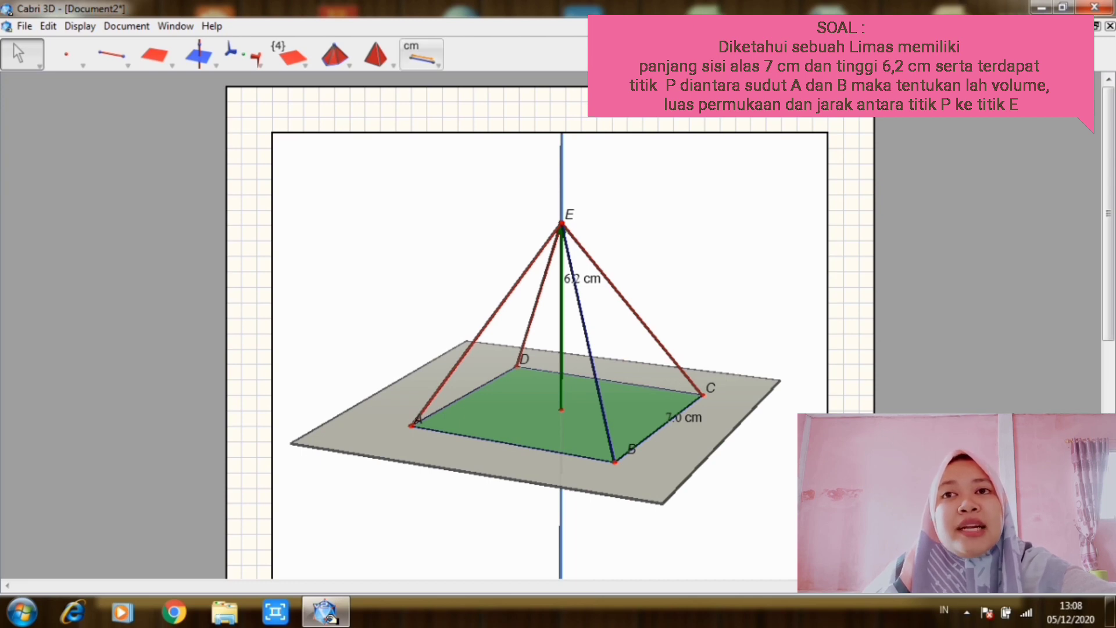
Measure the area of the square base ABCD and place the measurement at the base's centre.
click(421, 54)
click(424, 56)
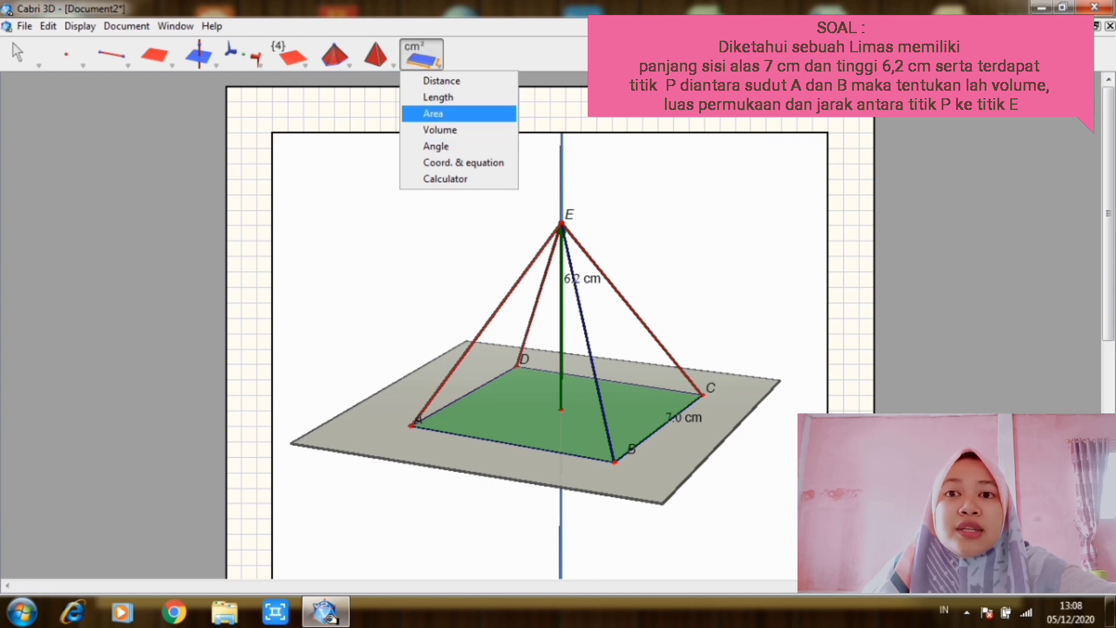
click(440, 113)
click(549, 265)
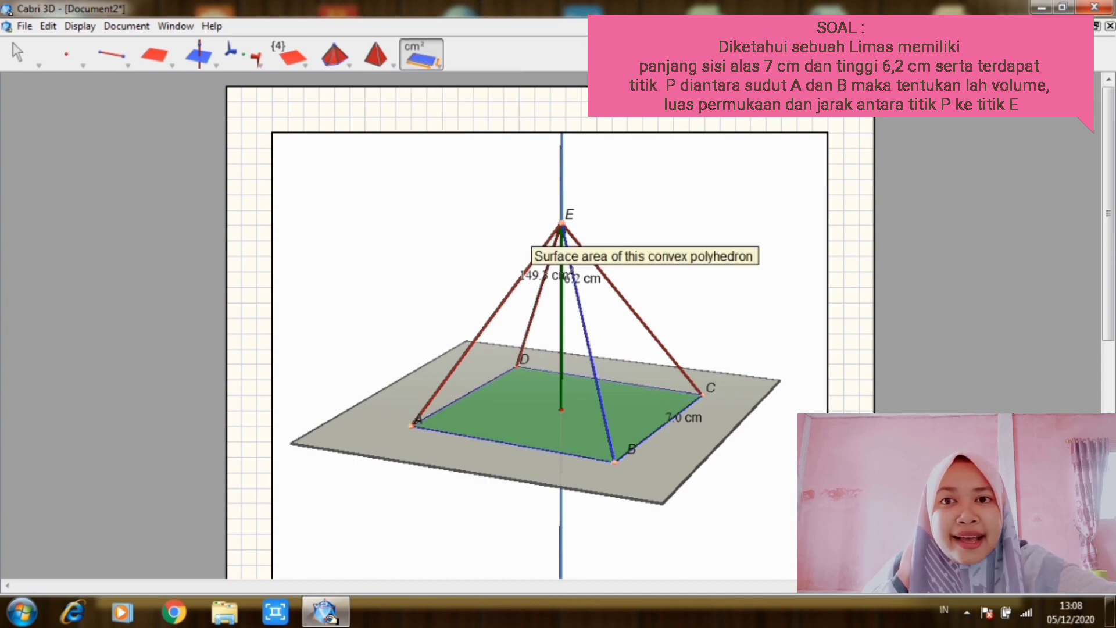
click(560, 375)
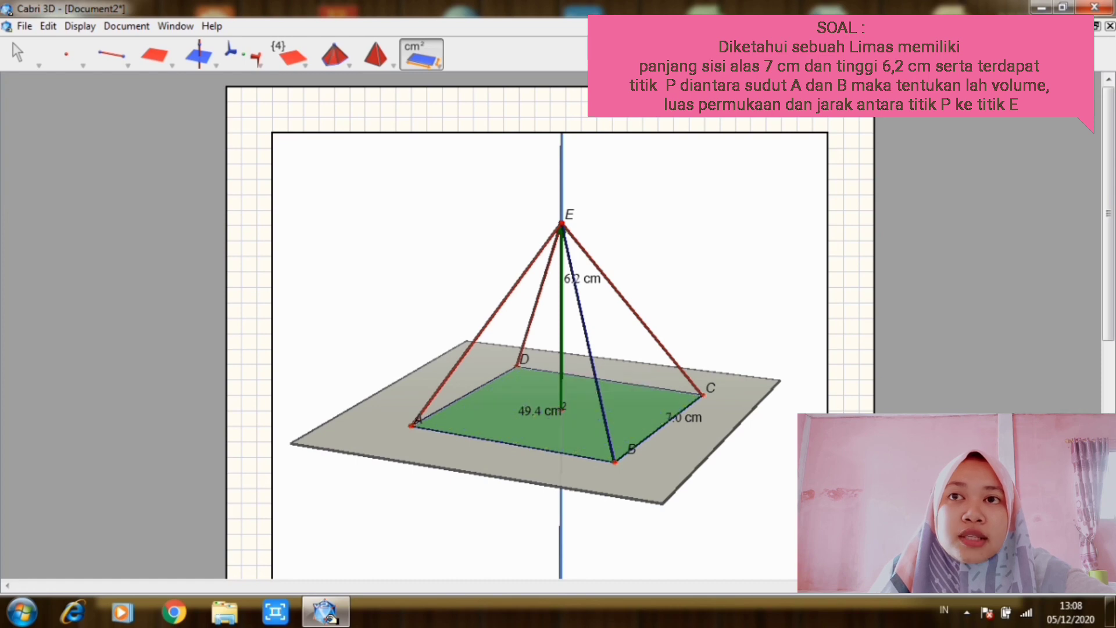
Measure the volume of the pyramid and place the measurement beside edge EB.
click(429, 59)
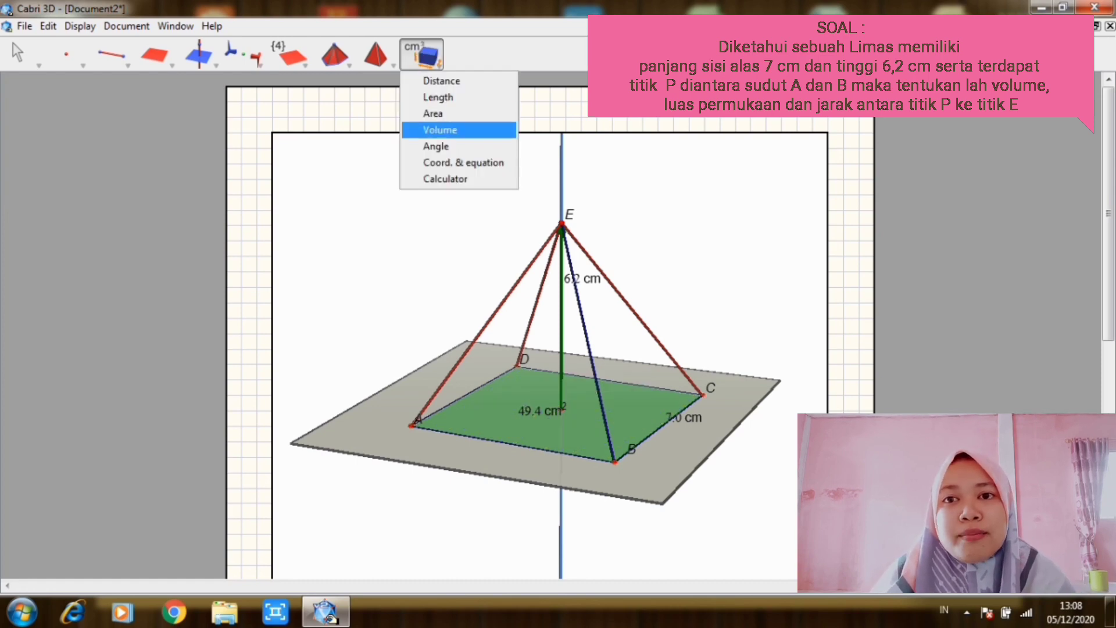
click(440, 129)
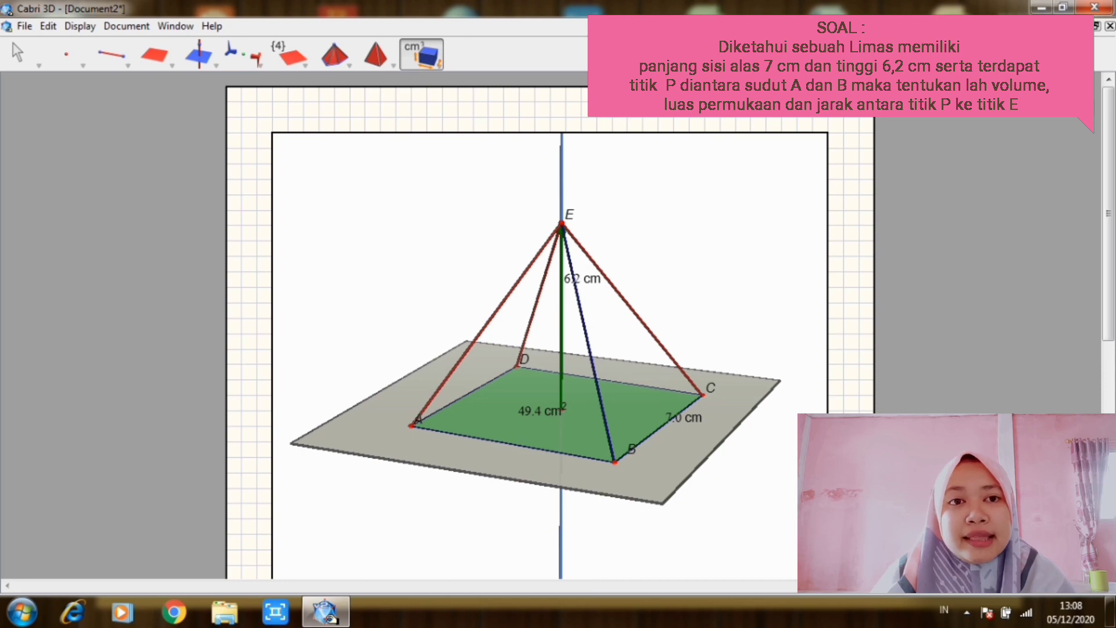
click(501, 303)
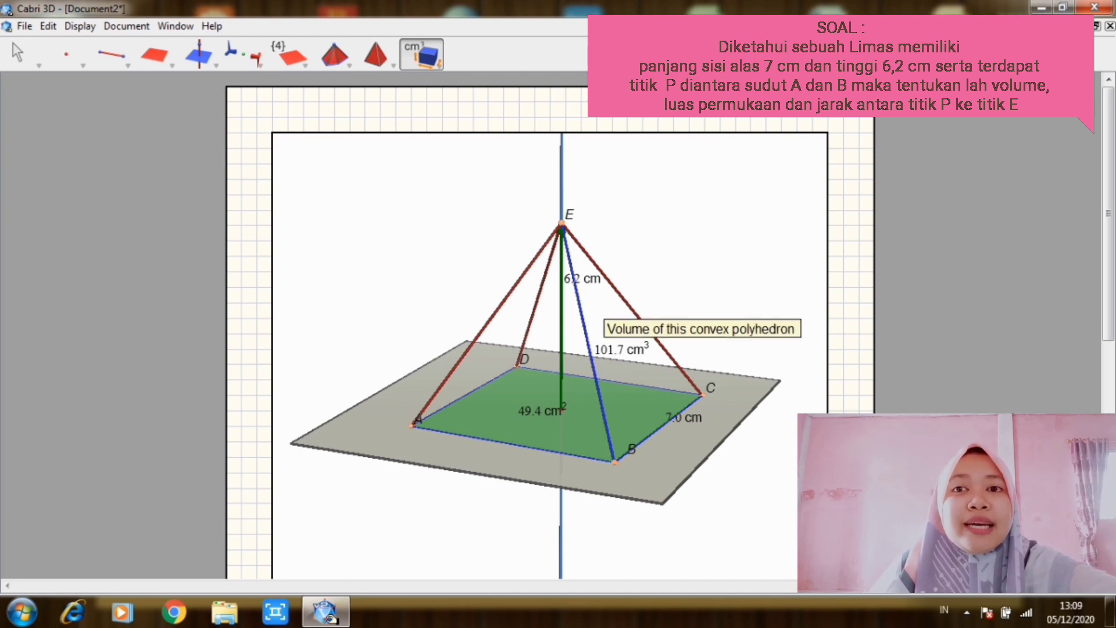
click(594, 350)
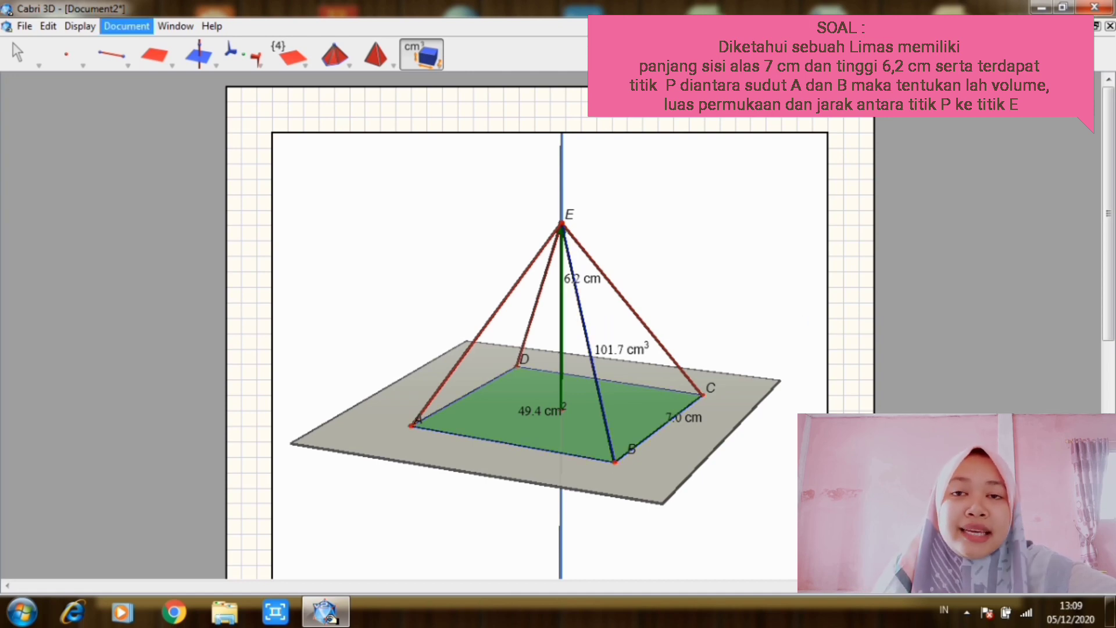
click(21, 54)
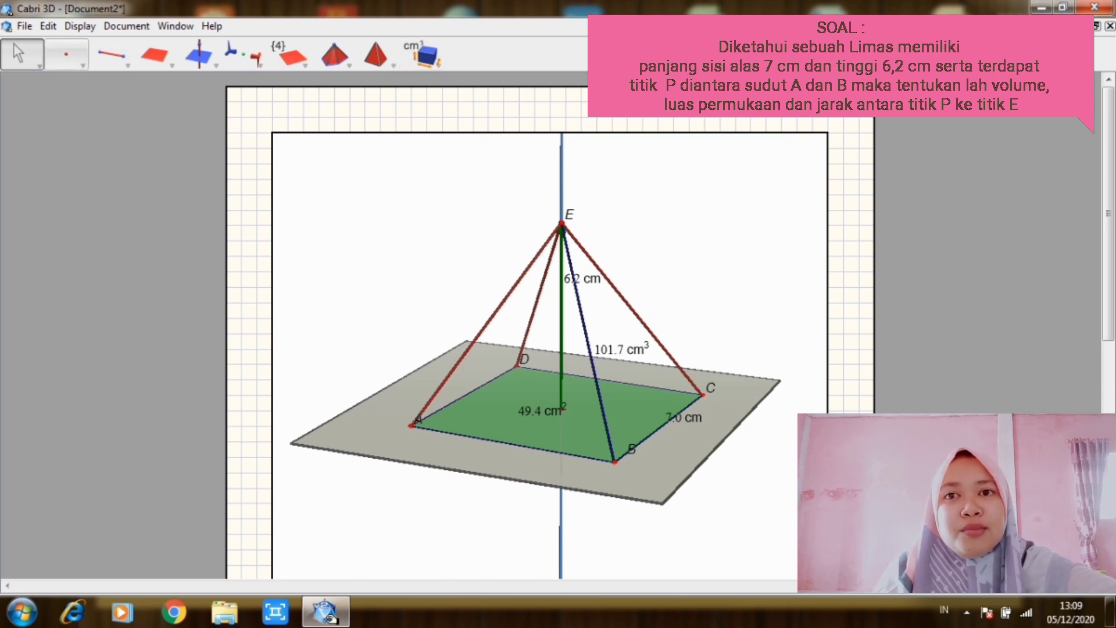
Place a point on base edge AB, about midway between A and B.
click(67, 54)
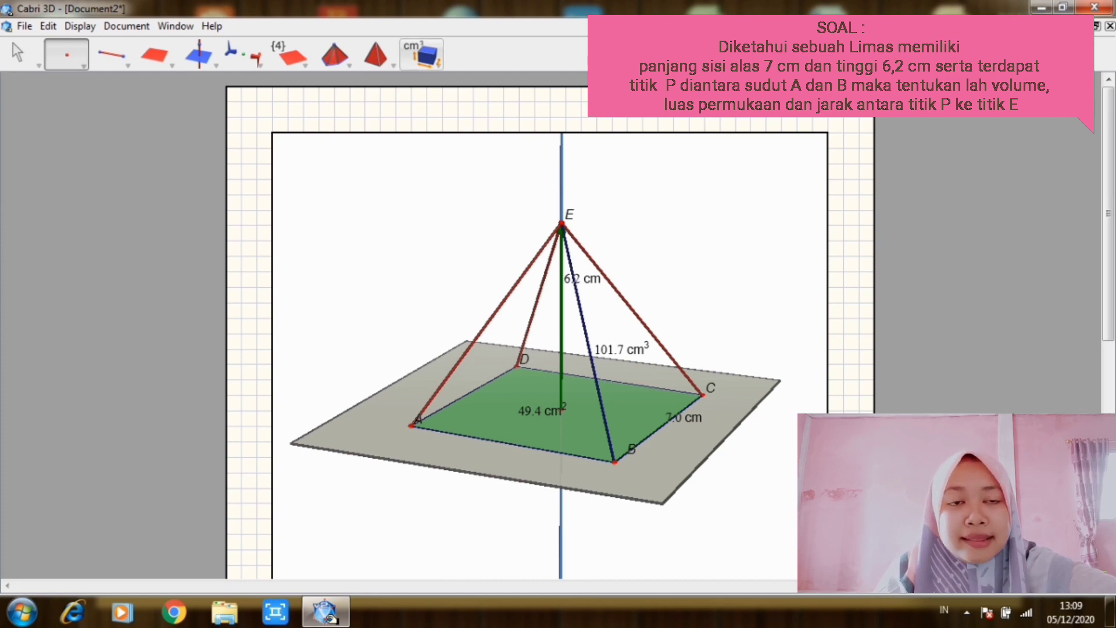
click(421, 54)
click(421, 54)
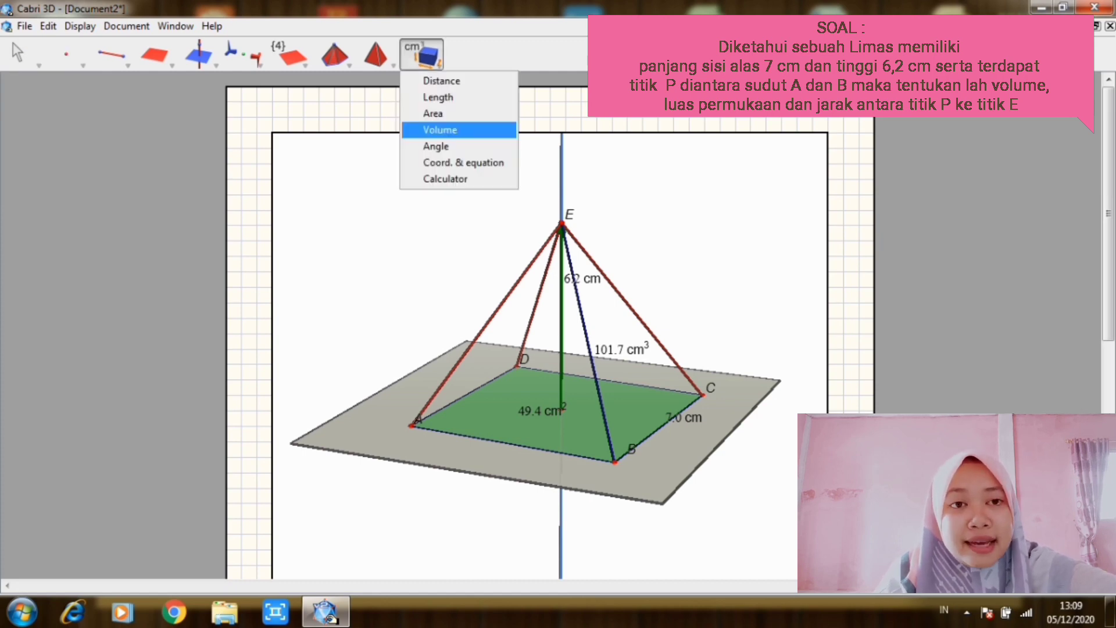
click(442, 80)
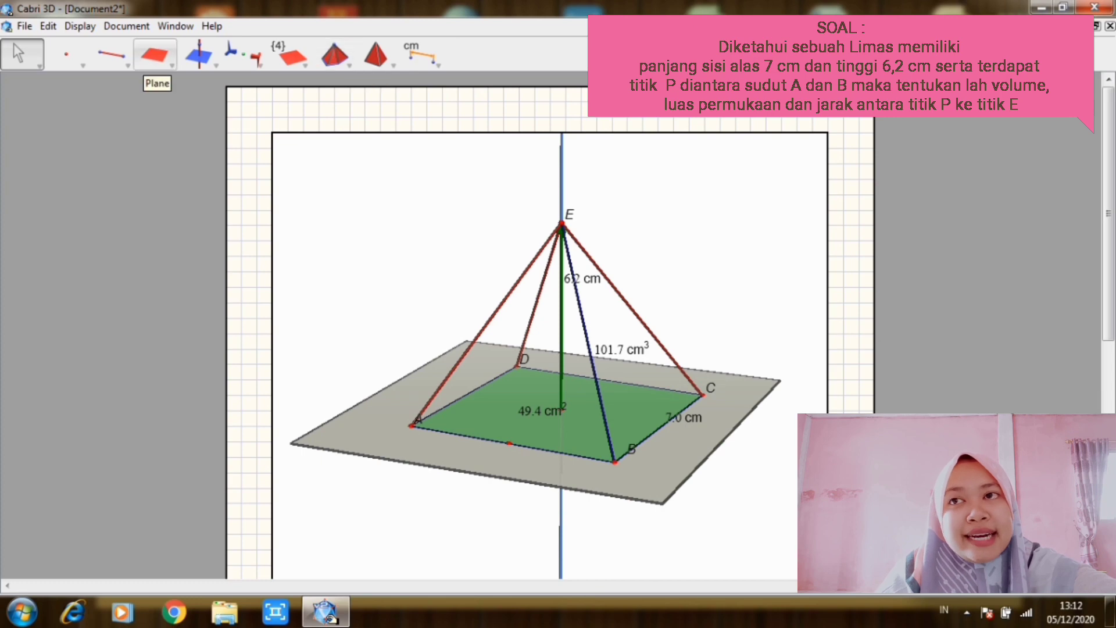
click(111, 55)
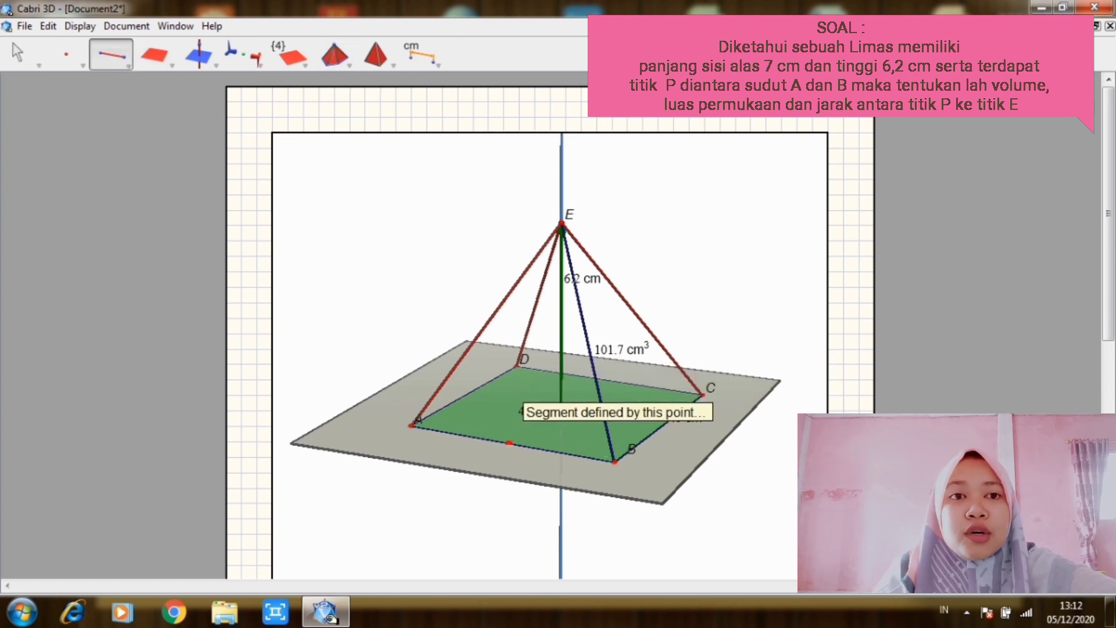
click(561, 408)
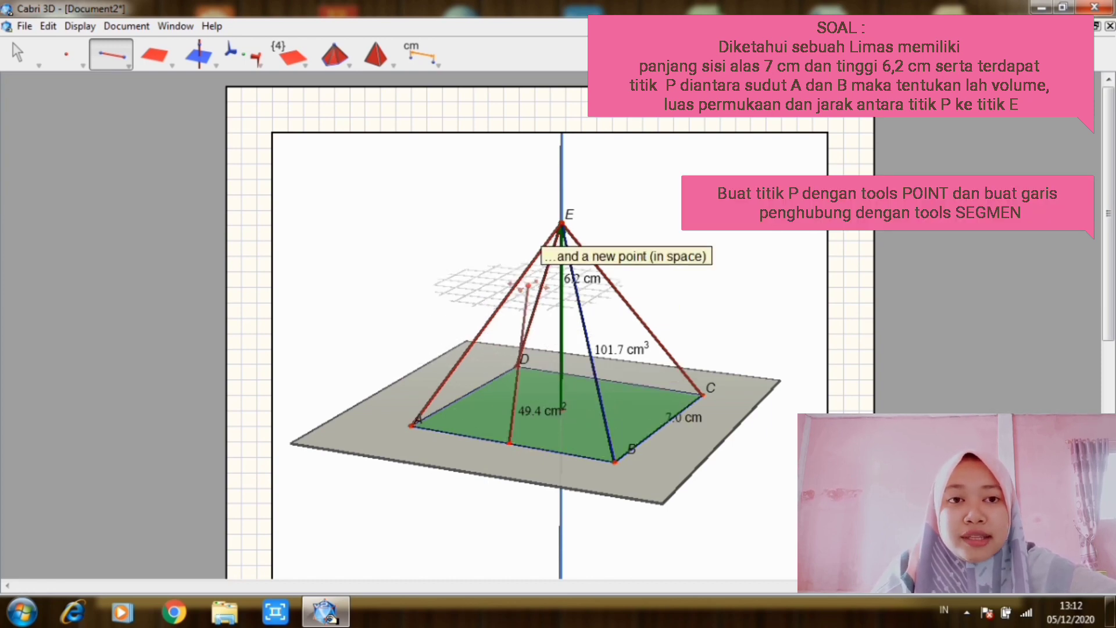
click(505, 442)
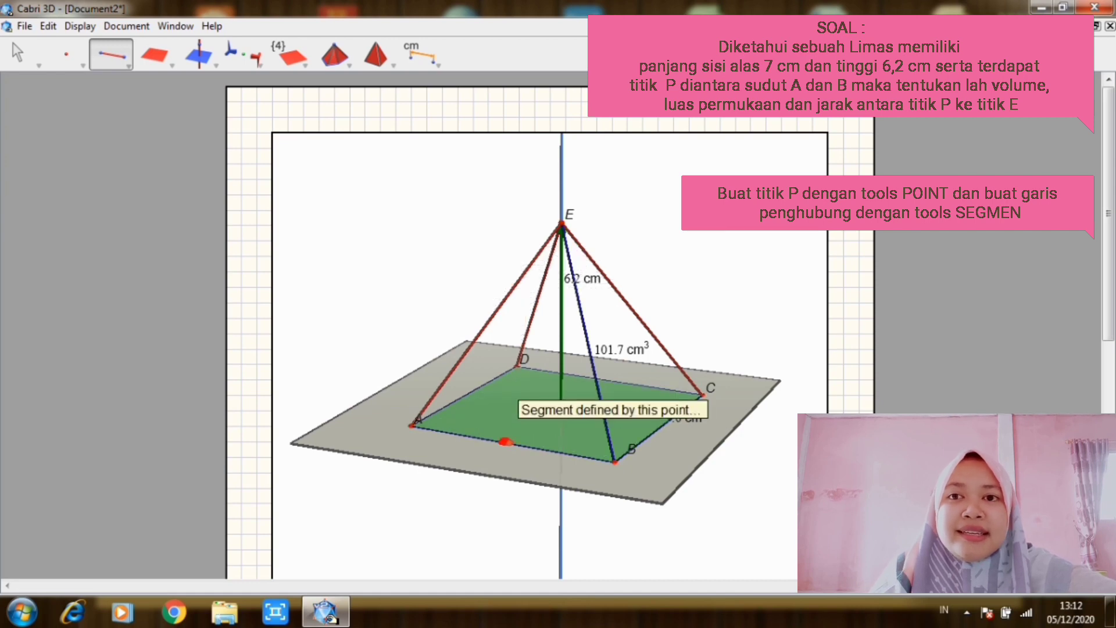
click(48, 26)
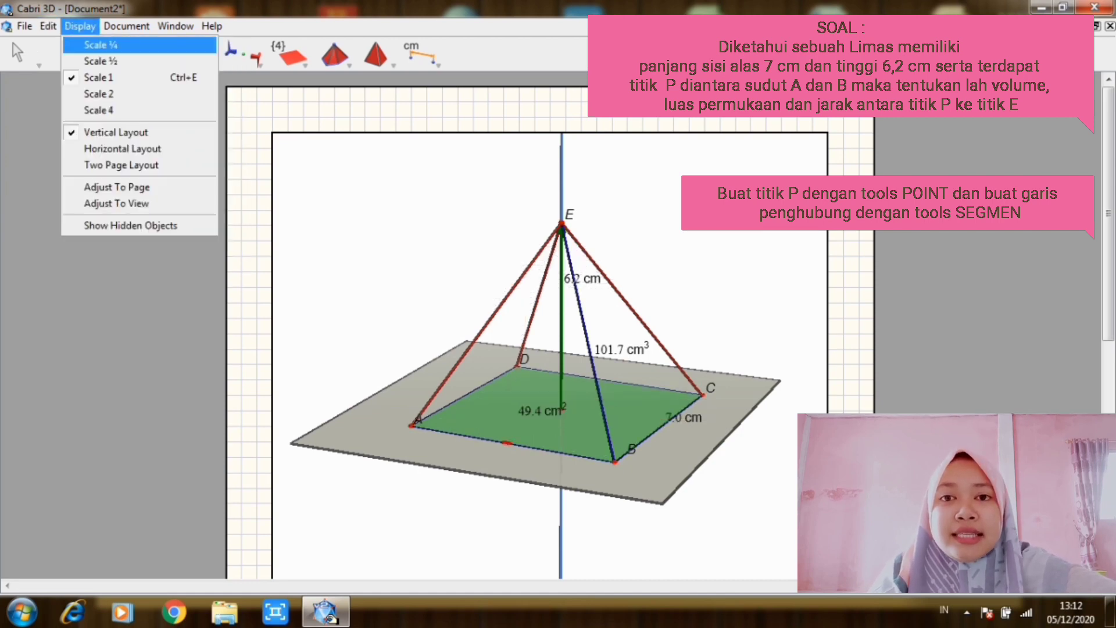
click(72, 45)
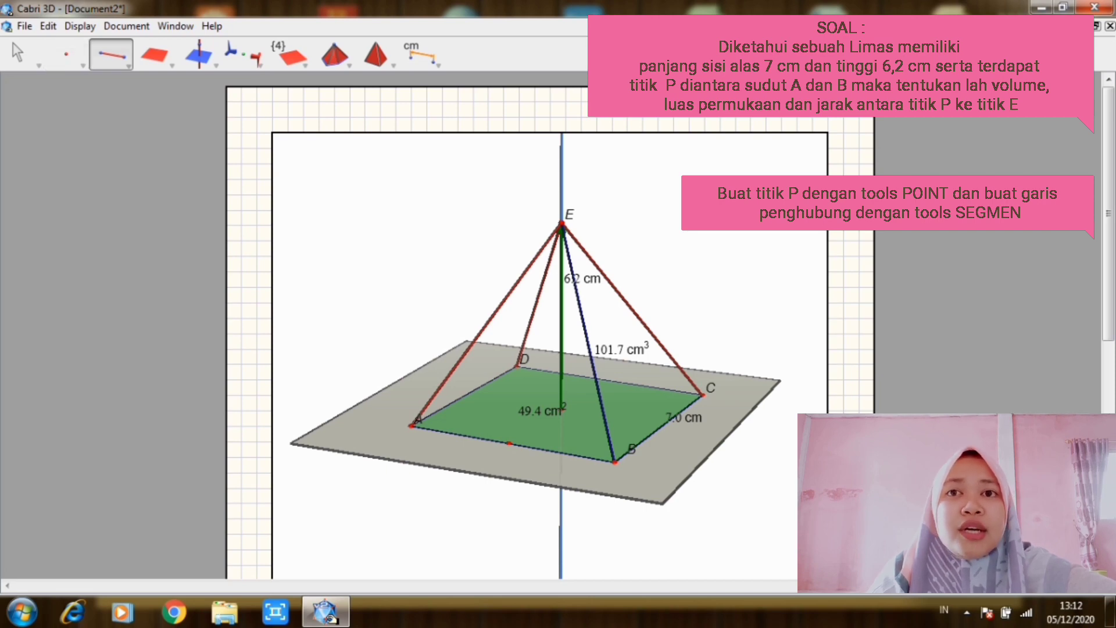
Label the point on base edge AB as P.
click(67, 54)
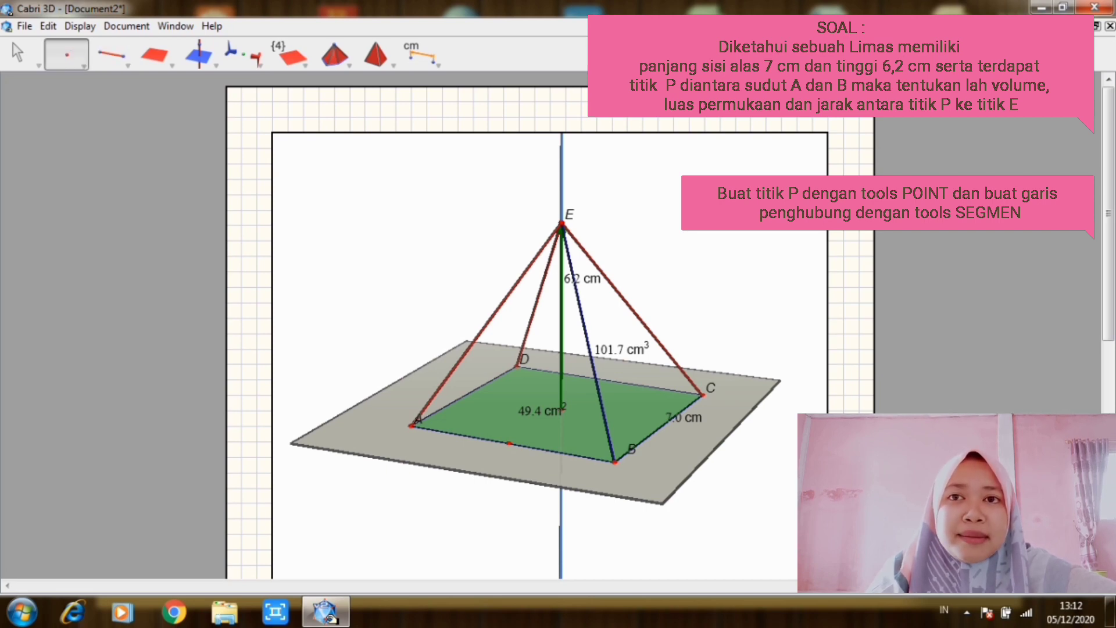
key(Escape)
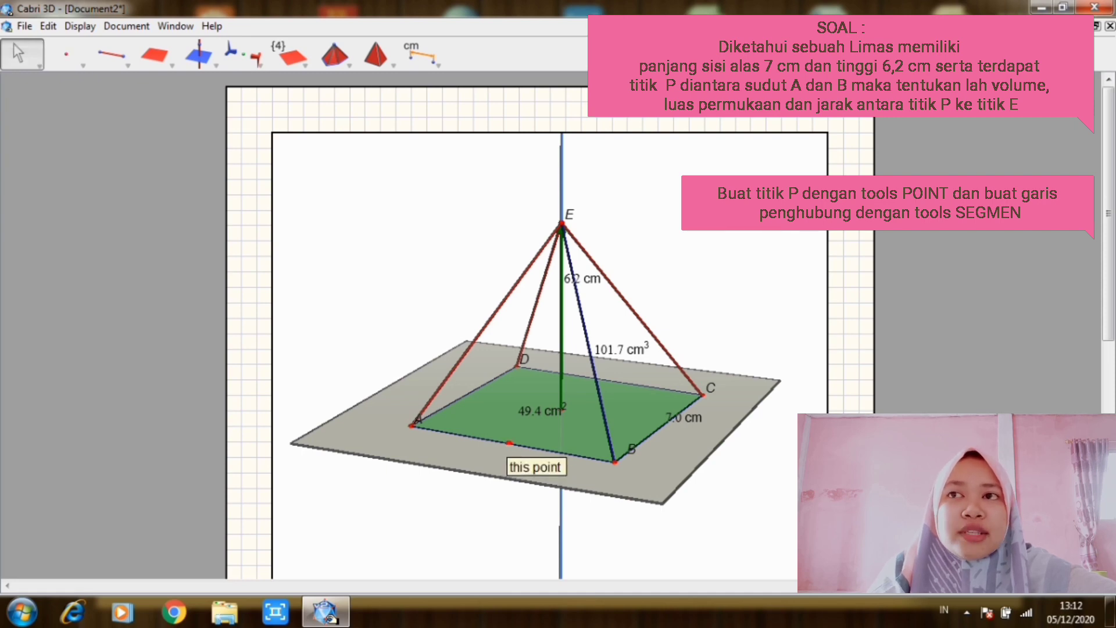
text(P)
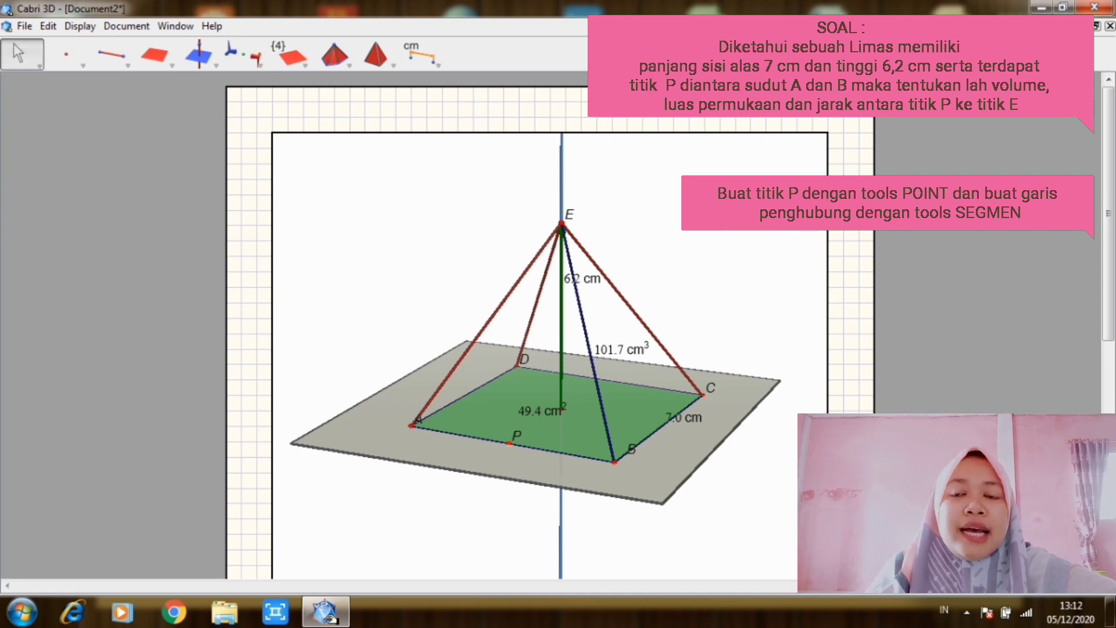
Draw a segment from point P on edge AB to the apex E.
click(111, 55)
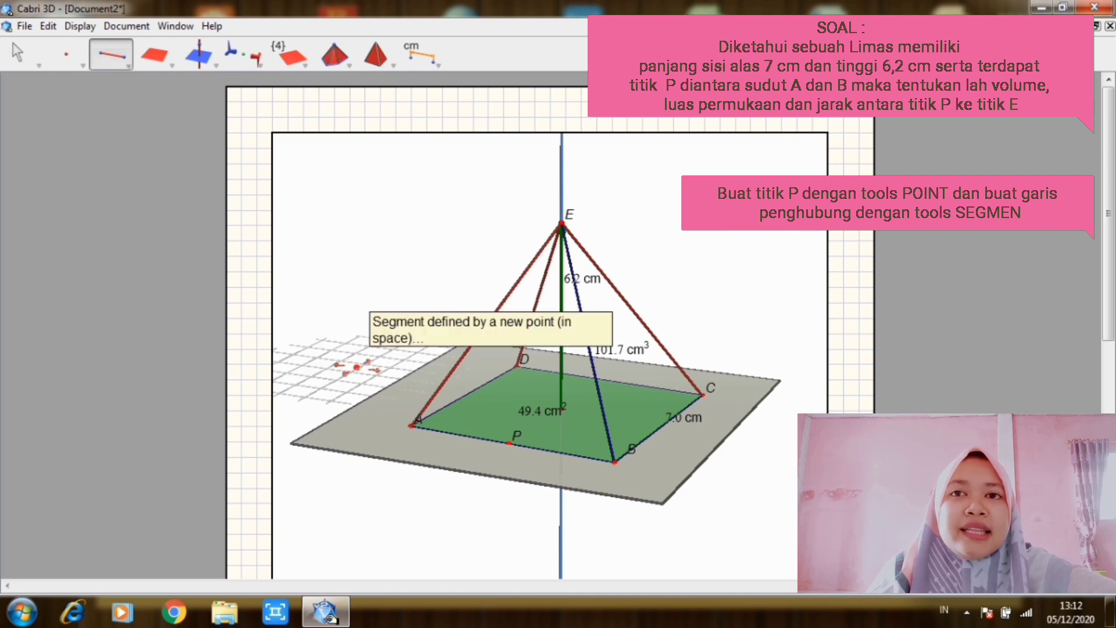
click(511, 443)
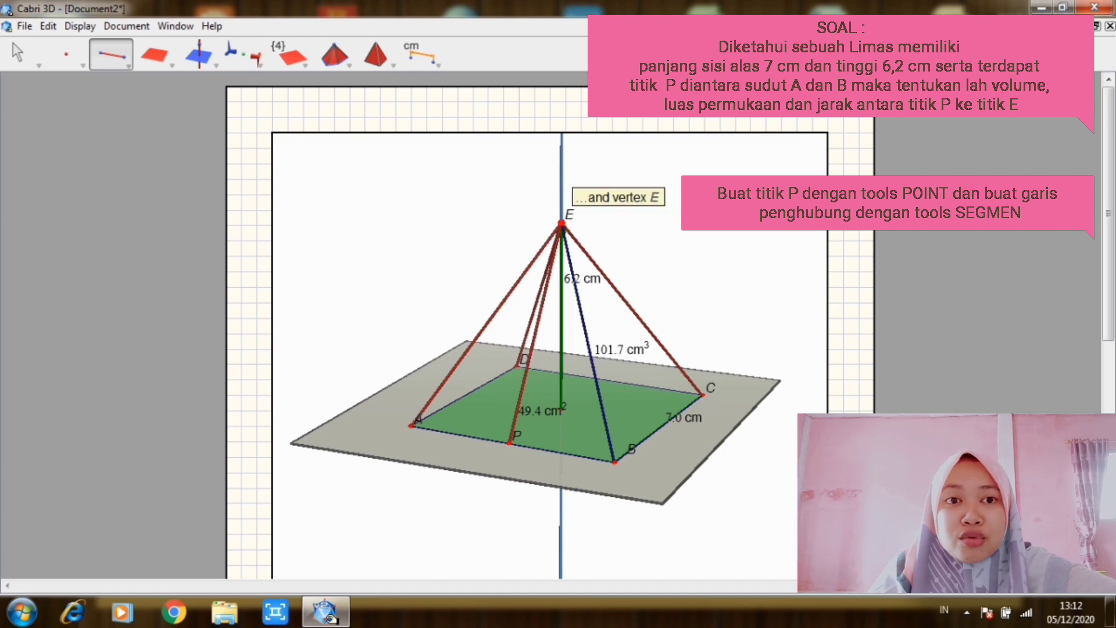
click(561, 223)
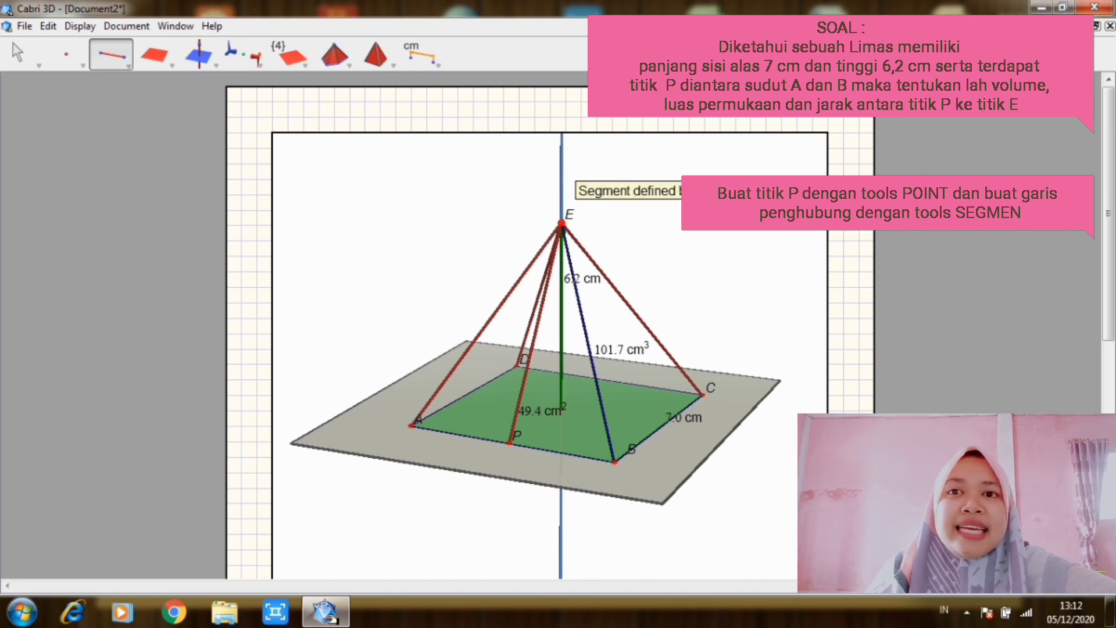
click(561, 222)
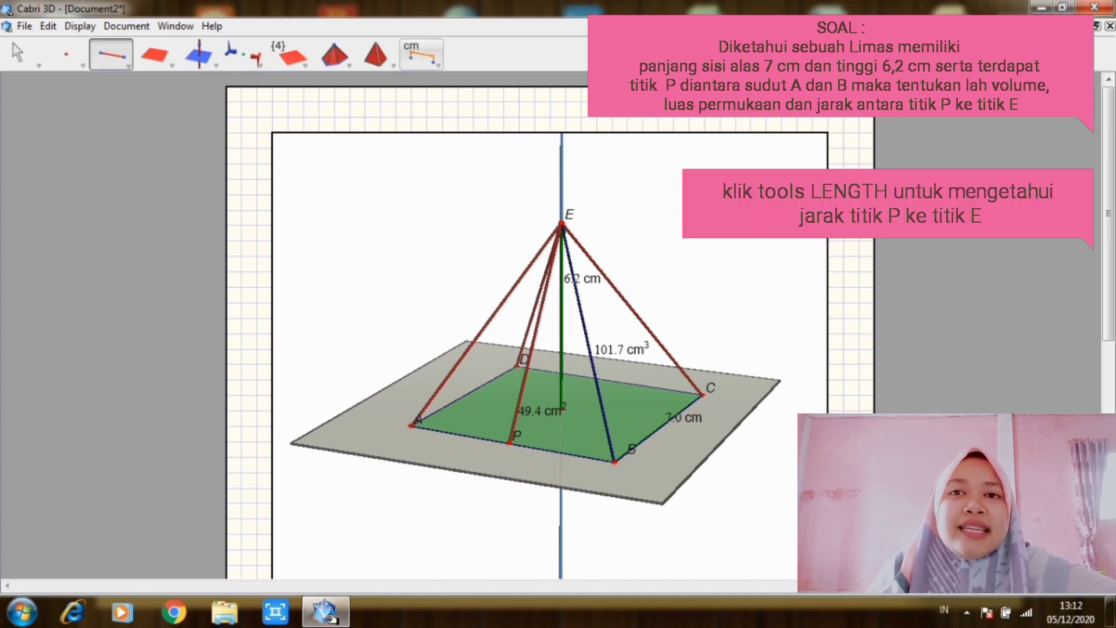
Measure the length of segment PE and place the measurement beside the segment.
click(420, 54)
drag(421, 53, 438, 97)
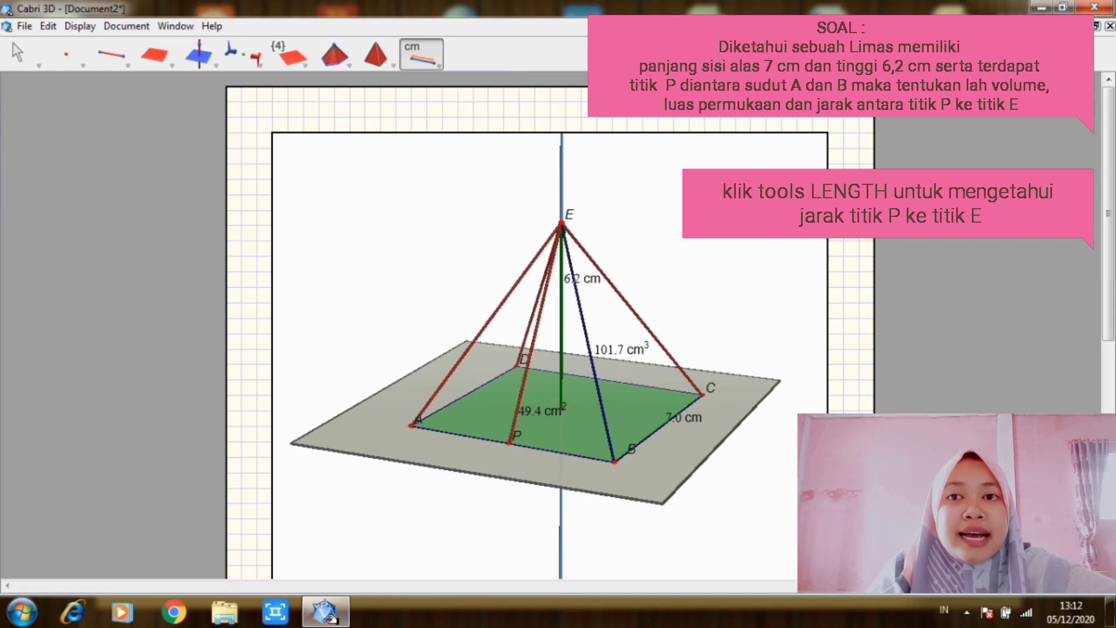
click(547, 286)
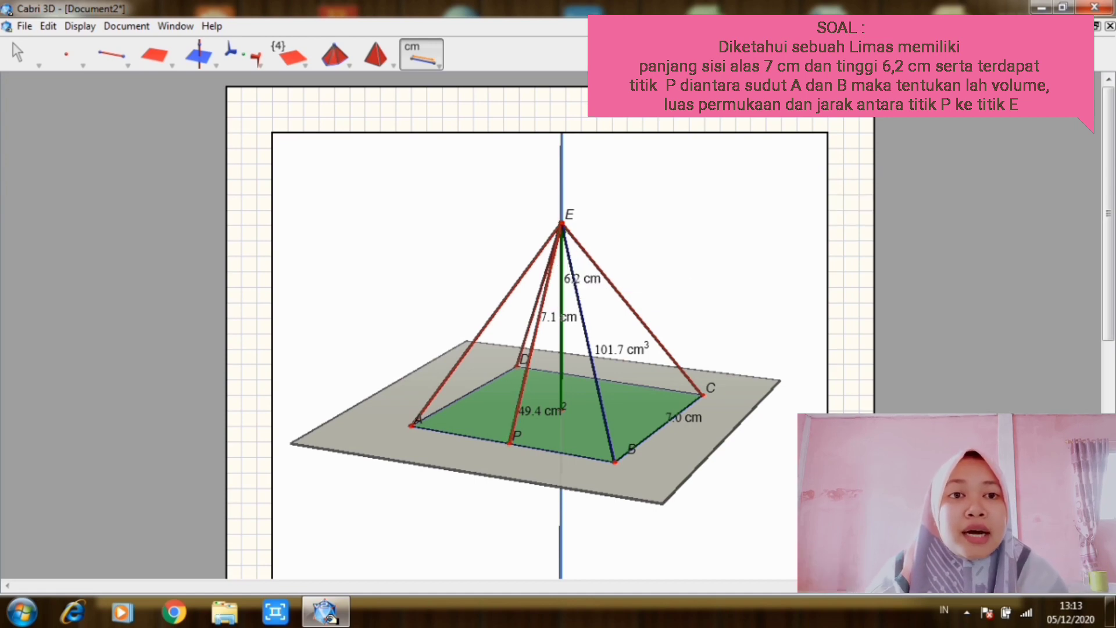
click(21, 53)
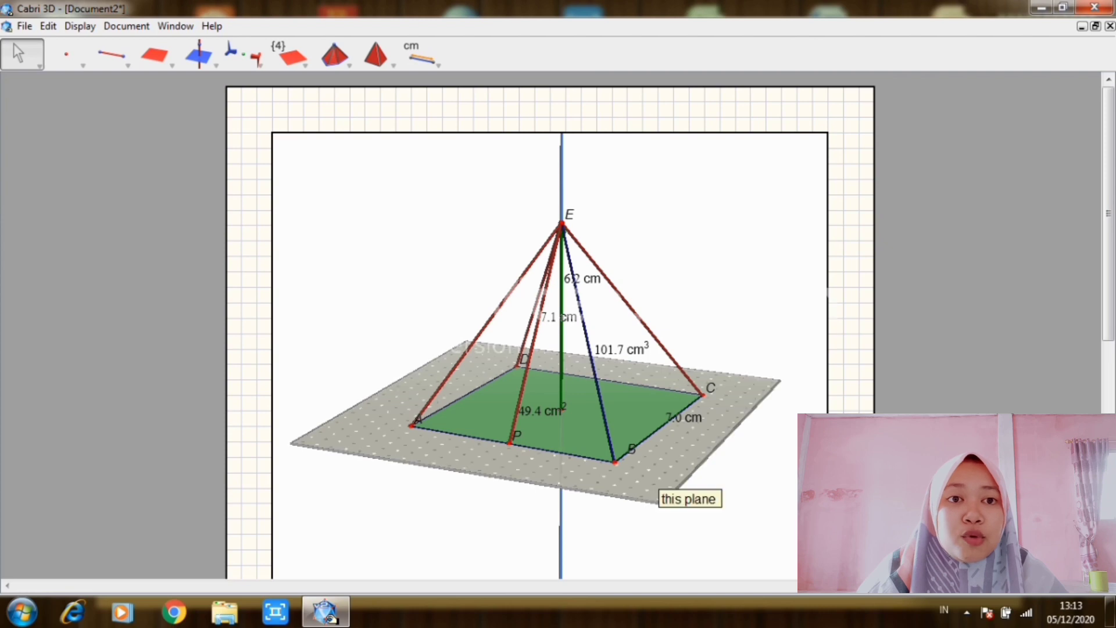
right_drag(652, 484, 599, 480)
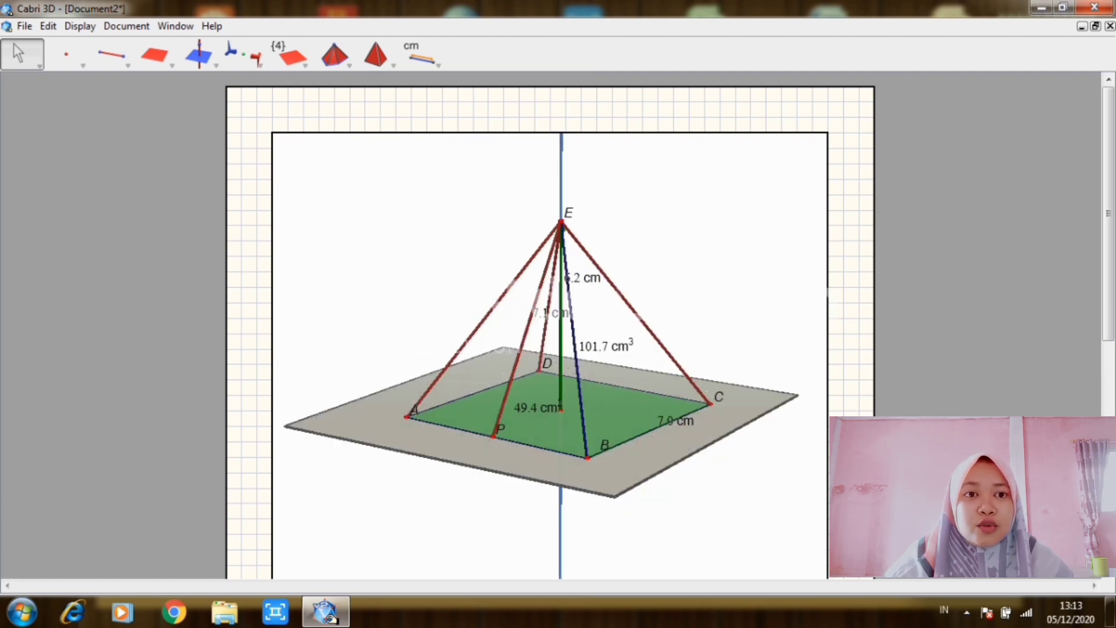